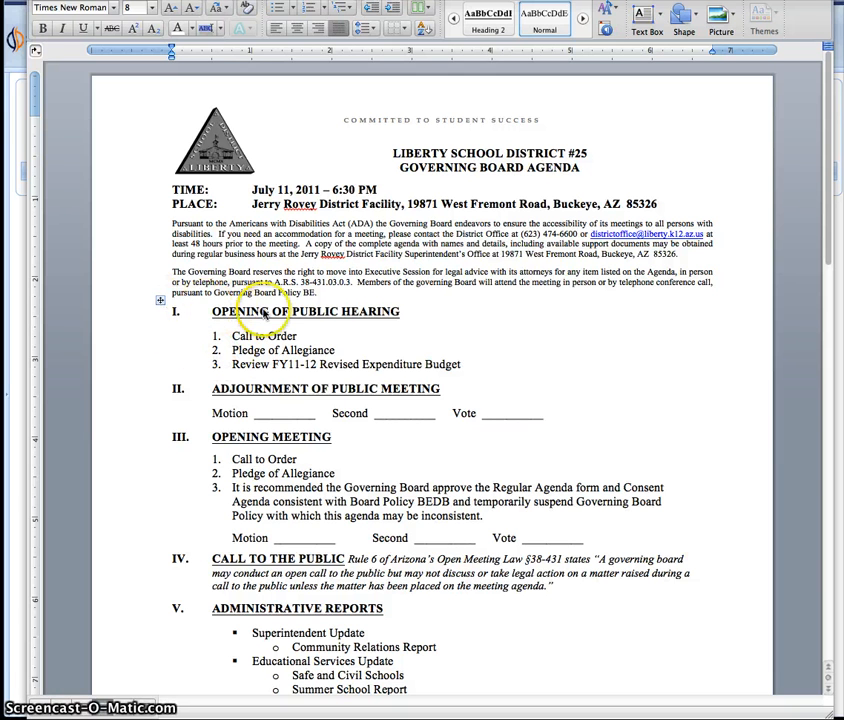
# - Cut the entire agenda table out of the document
pyautogui.click(159, 299)
pyautogui.rightClick(159, 299)
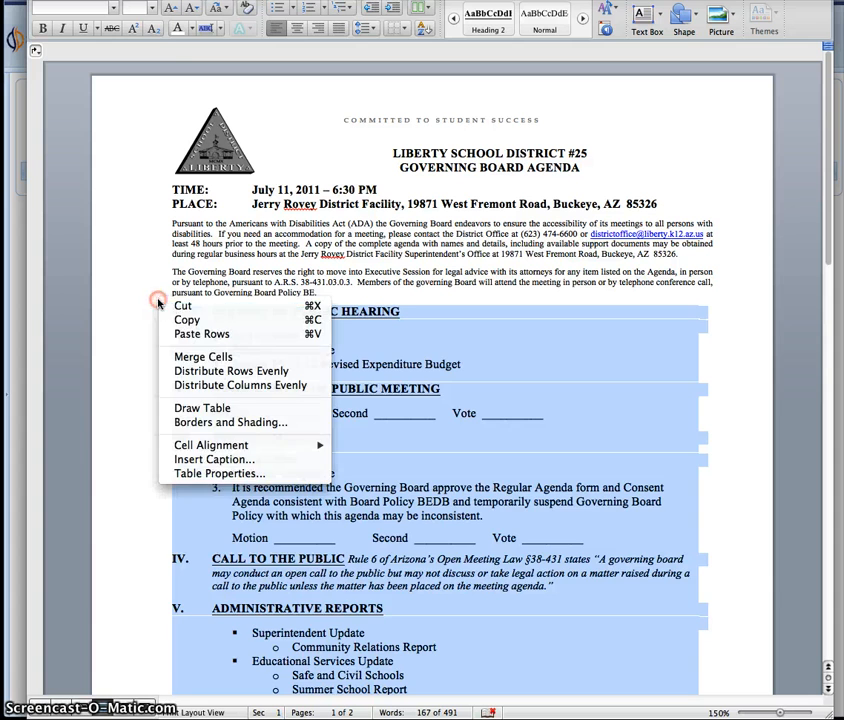
pyautogui.click(183, 305)
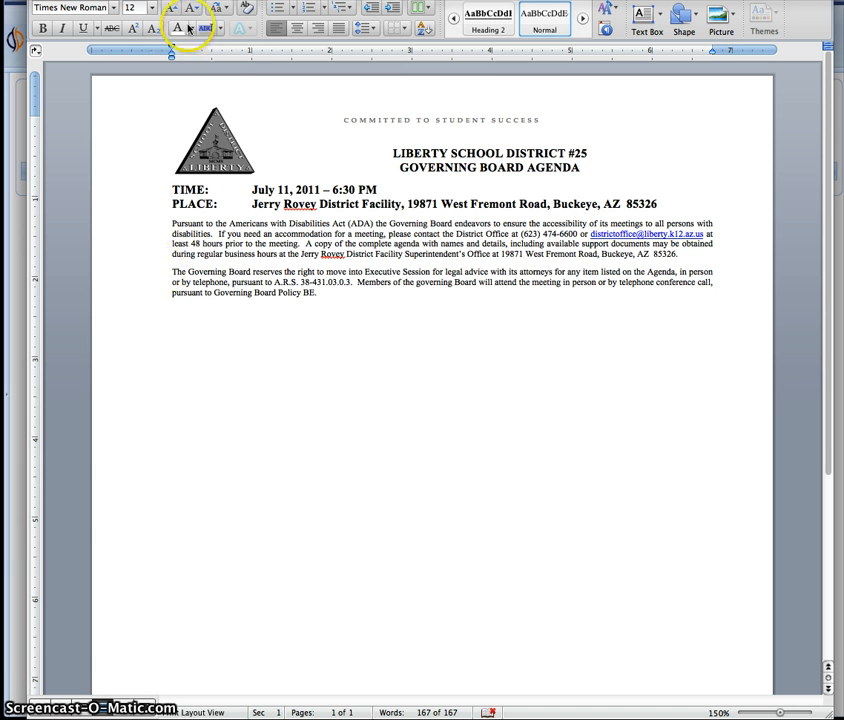
# - Type an 11-point [AgendaContent] placeholder on the empty line left by the table
pyautogui.click(152, 7)
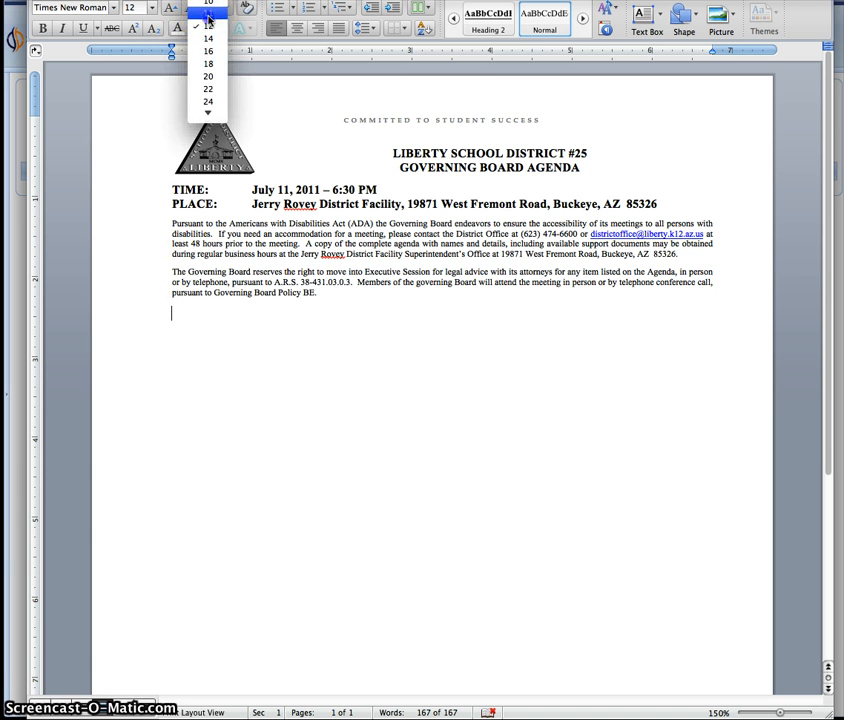
pyautogui.click(137, 11)
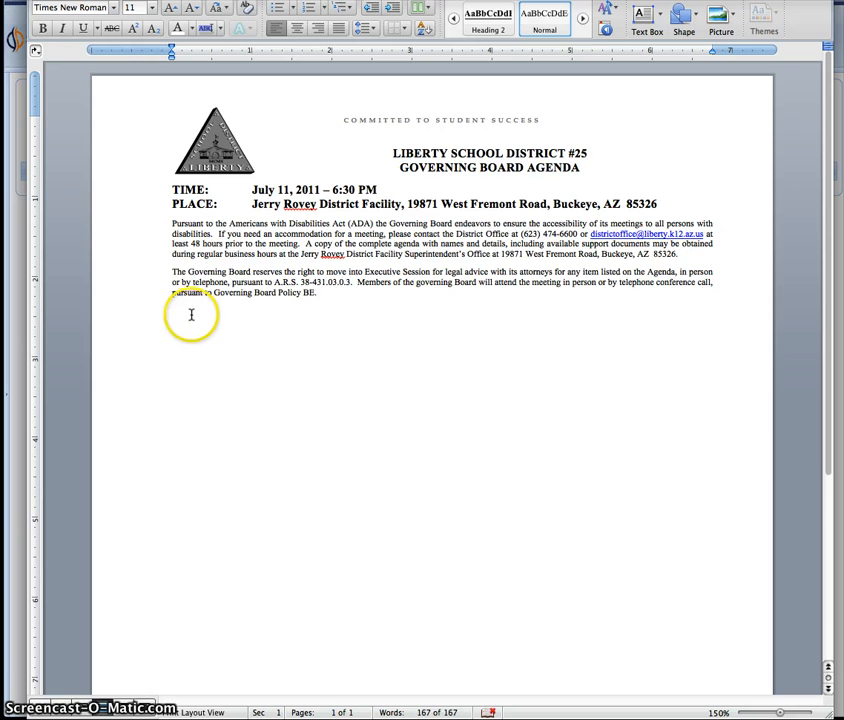
pyautogui.click(200, 316)
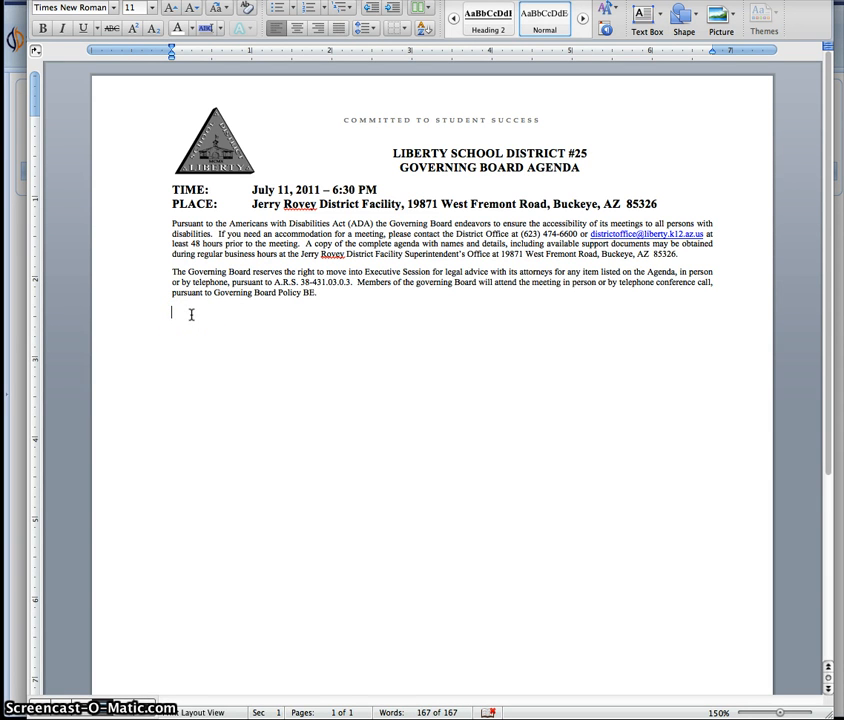
pyautogui.click(191, 315)
pyautogui.write('[AgendaContent]')
pyautogui.scroll(-3, 289, 376)
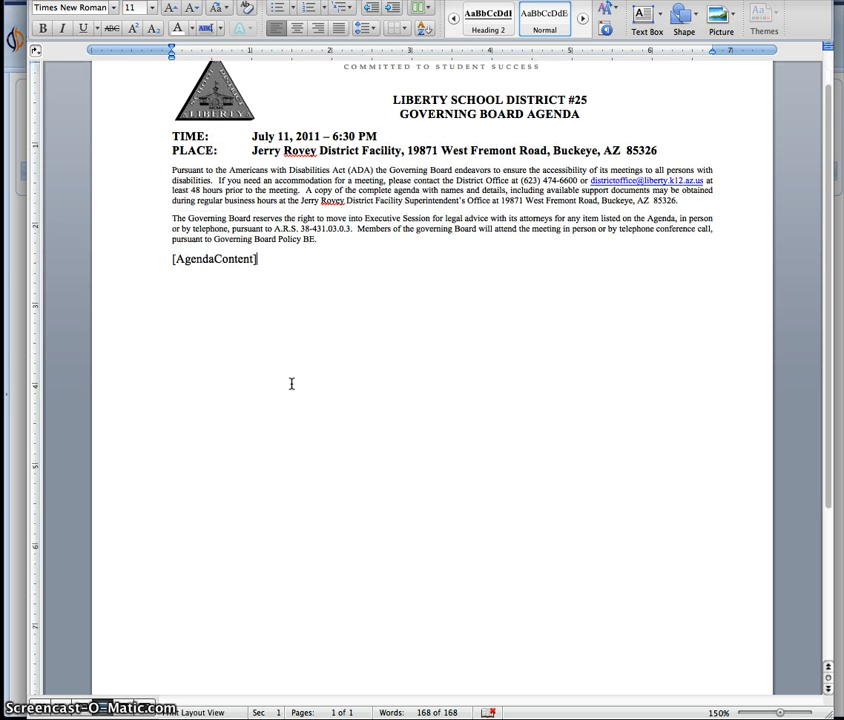
pyautogui.scroll(3, 291, 383)
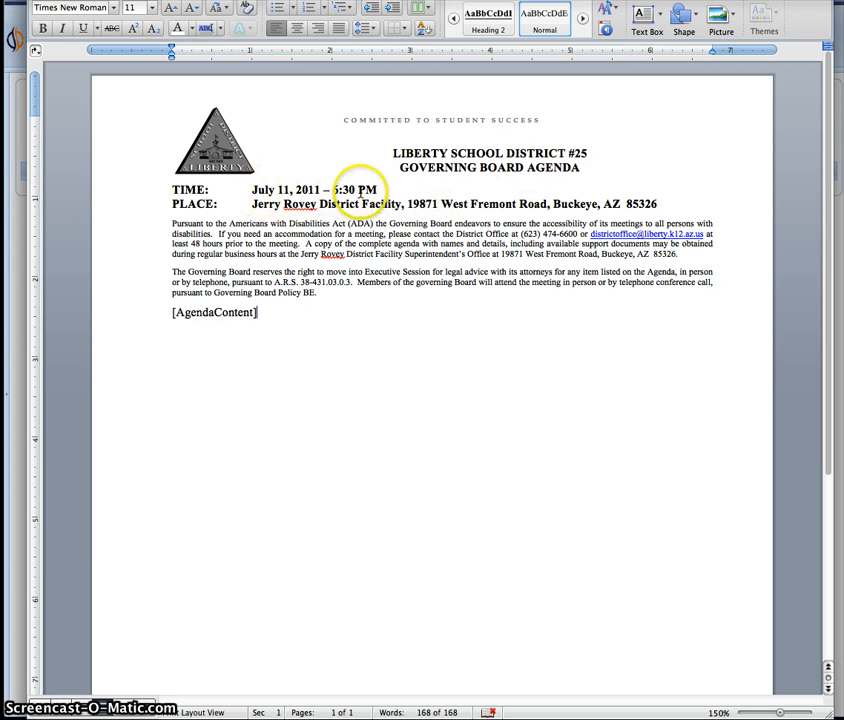
pyautogui.moveTo(252, 190); pyautogui.dragTo(376, 190)
pyautogui.click(336, 194)
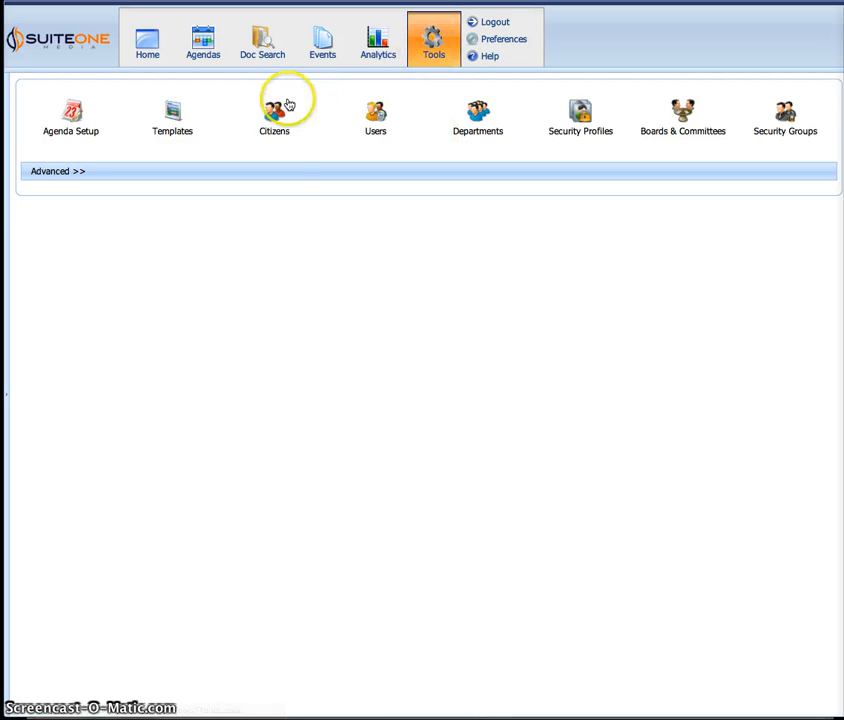
# - Open the Date template from Agenda Document Layout Templates for editing
pyautogui.moveTo(190, 109)
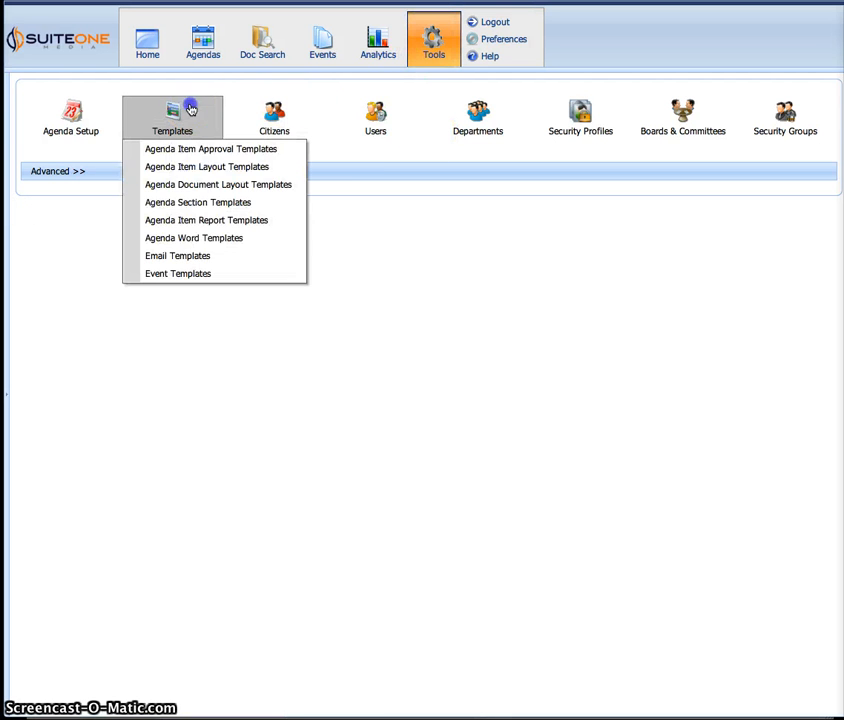
pyautogui.click(176, 186)
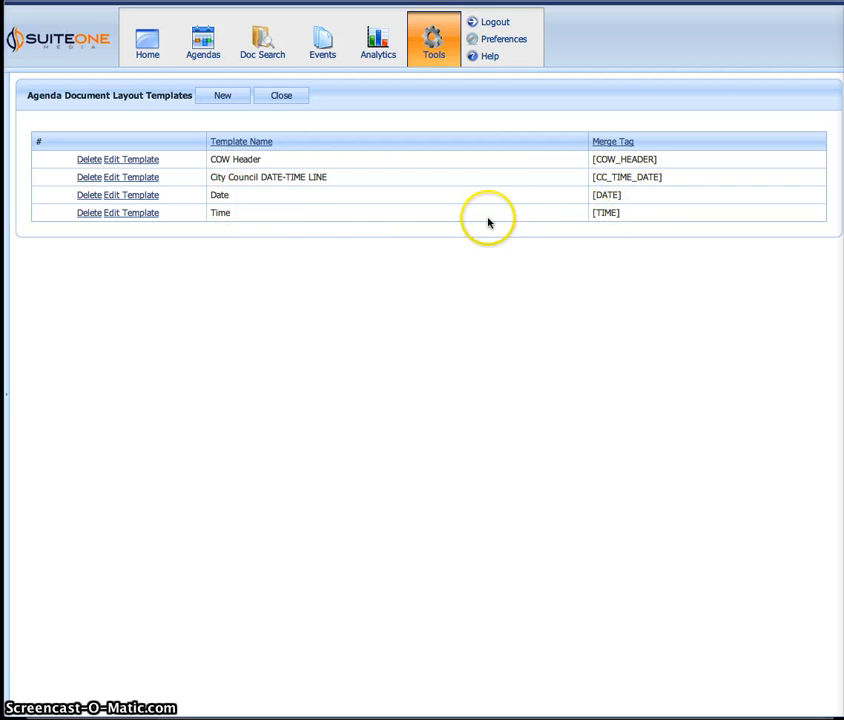
pyautogui.click(150, 199)
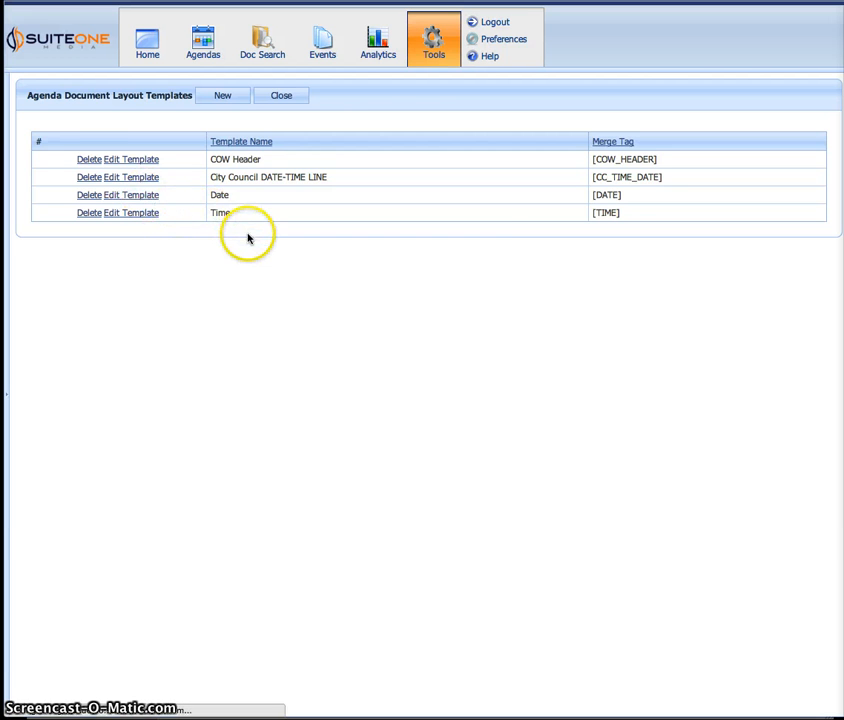
# - Confirm the Date content uses [EVENT_DATE_NUM] against the merge tag list, then cancel without saving
pyautogui.moveTo(162, 254); pyautogui.dragTo(45, 252)
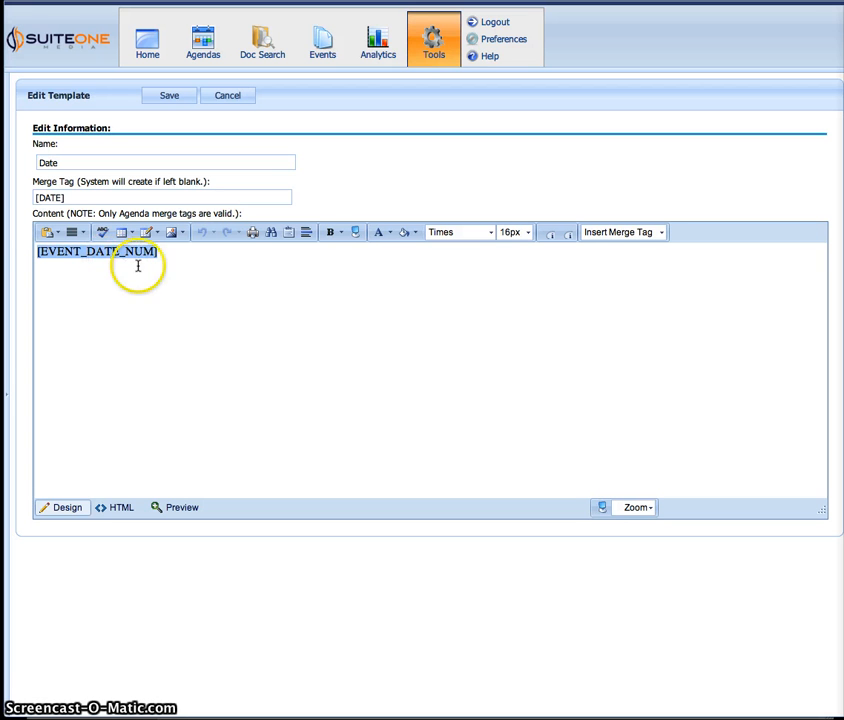
pyautogui.click(622, 234)
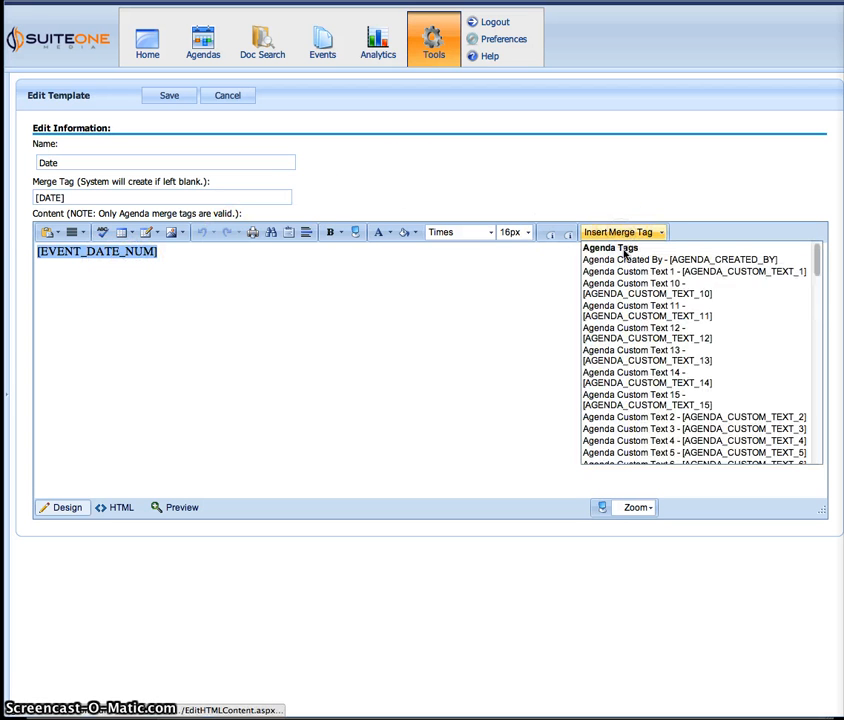
pyautogui.scroll(-6, 625, 358)
pyautogui.scroll(2, 630, 364)
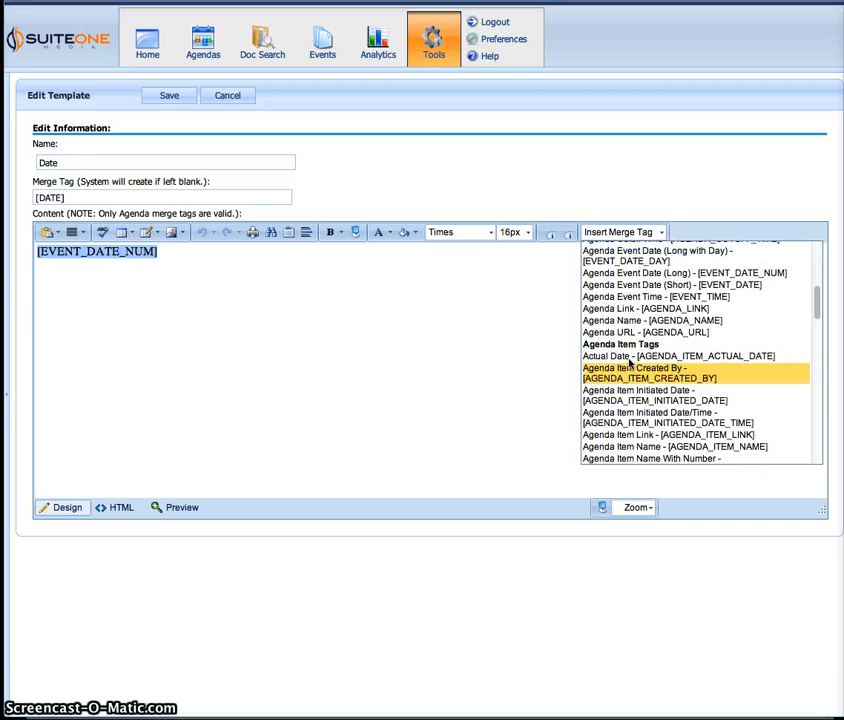
pyautogui.click(601, 292)
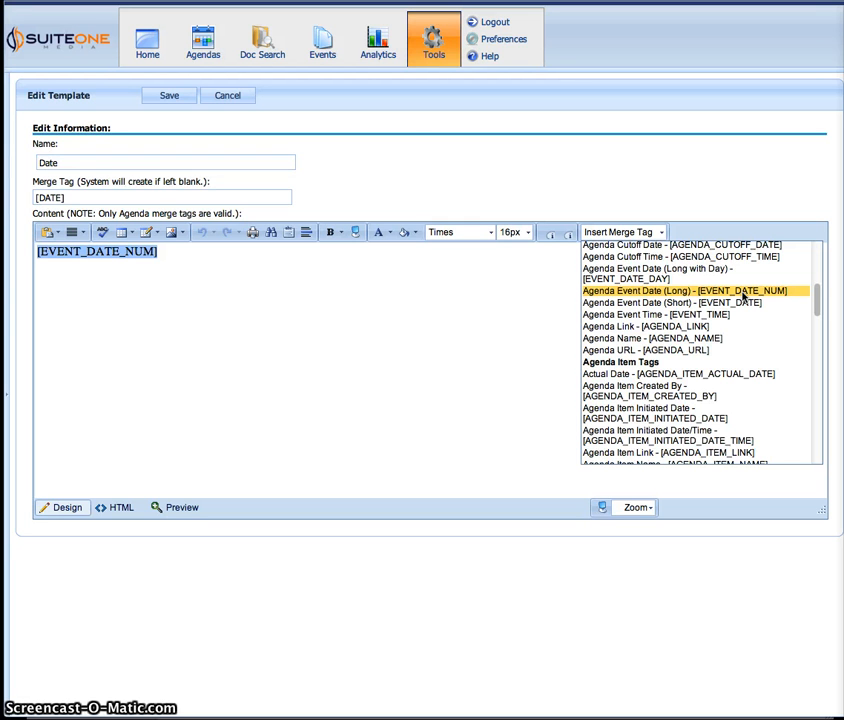
pyautogui.click(390, 160)
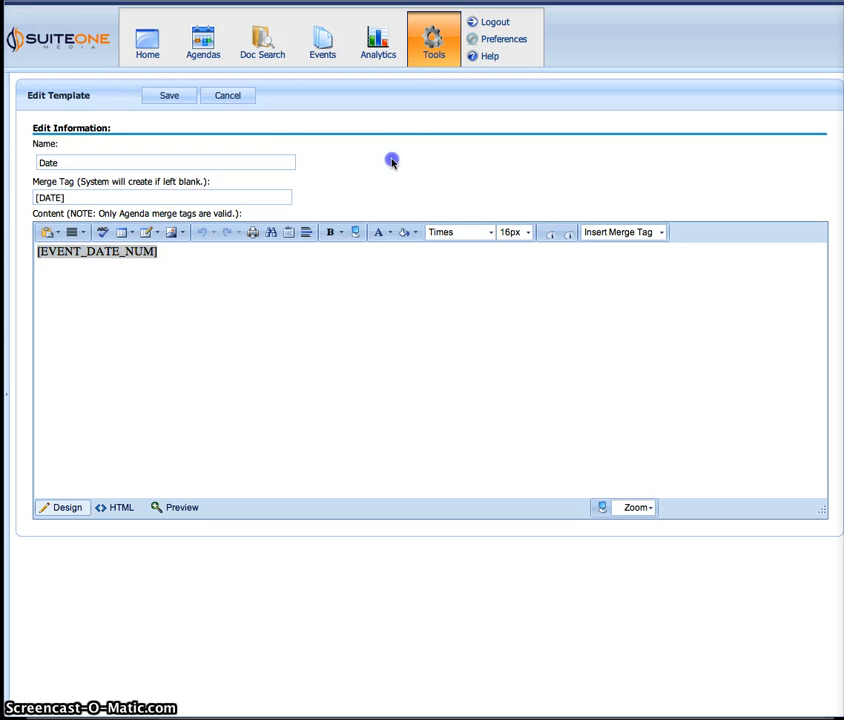
pyautogui.click(241, 98)
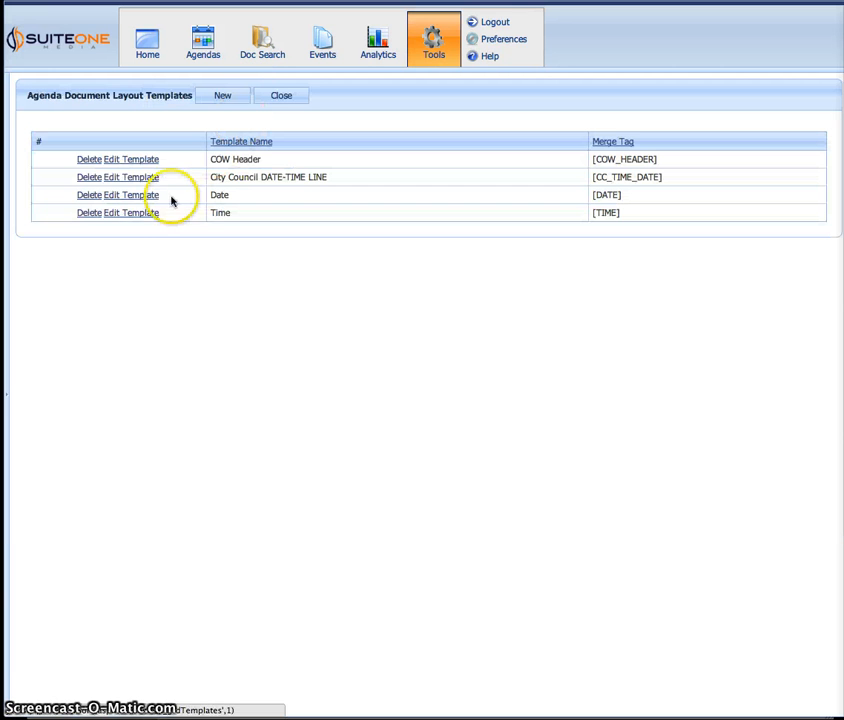
pyautogui.click(136, 213)
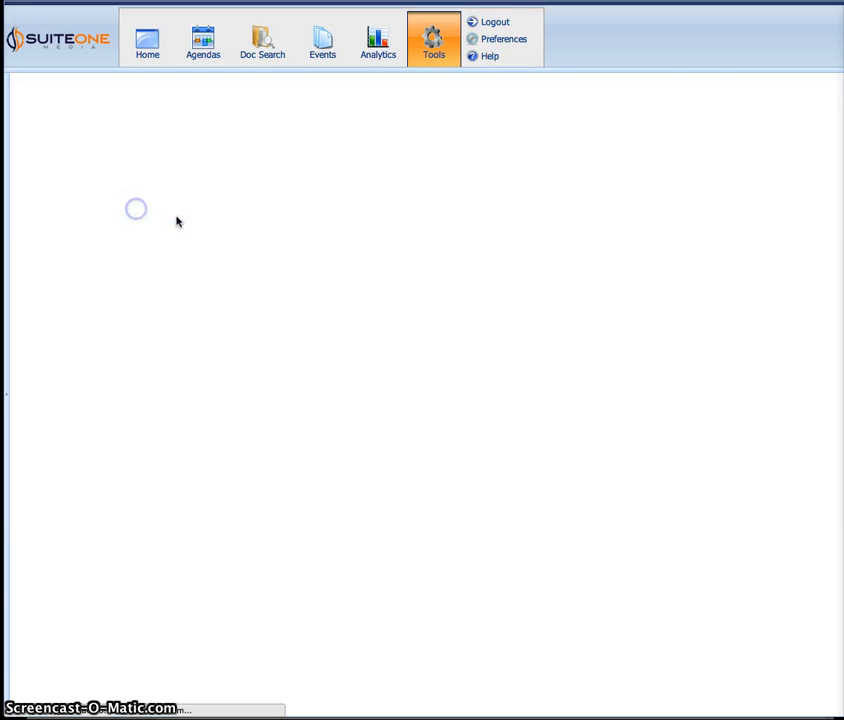
pyautogui.moveTo(129, 253); pyautogui.dragTo(26, 248)
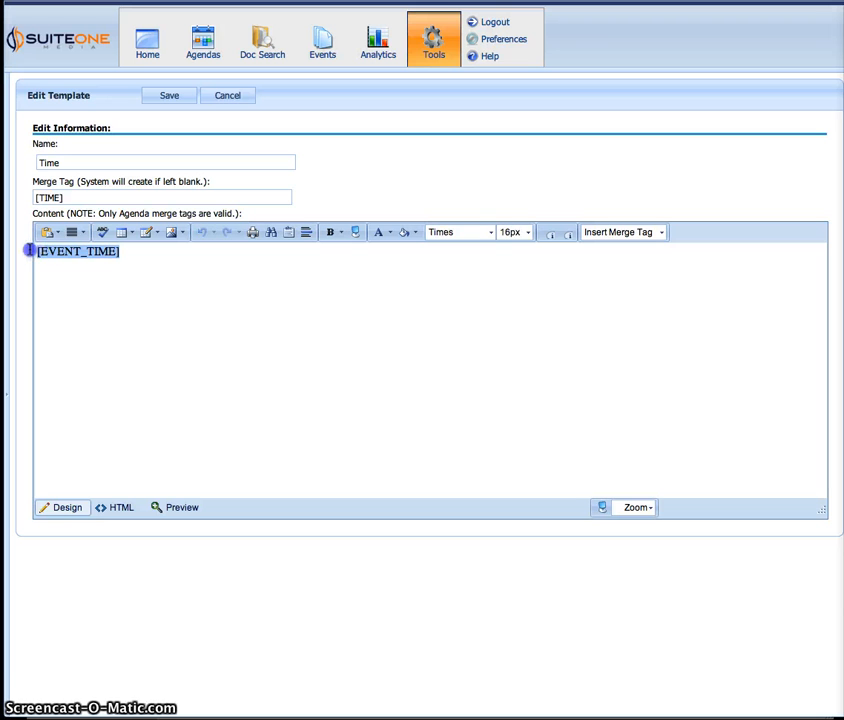
pyautogui.click(371, 177)
pyautogui.click(582, 231)
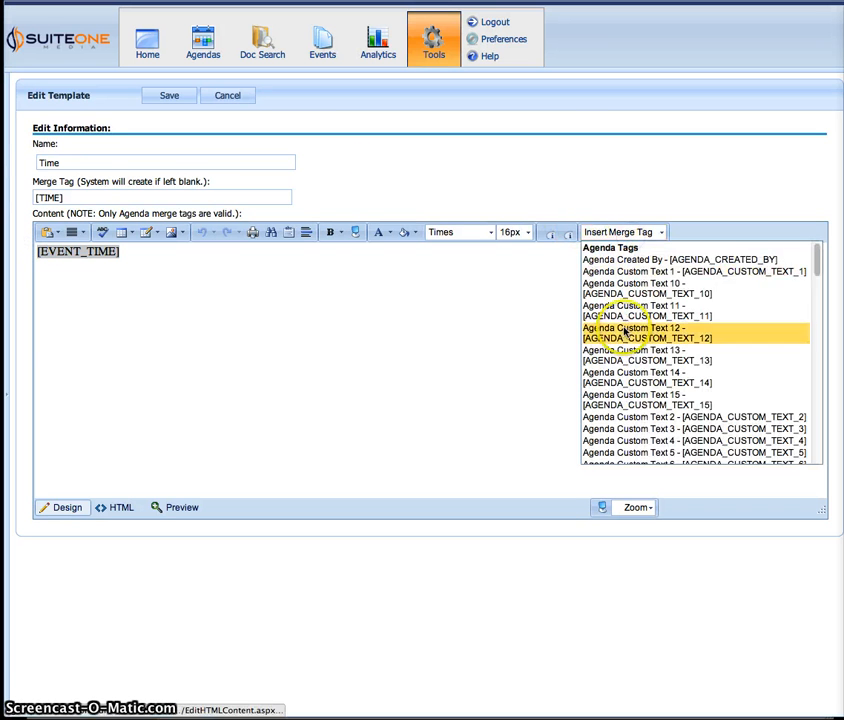
pyautogui.scroll(-3, 622, 331)
pyautogui.scroll(-1, 622, 333)
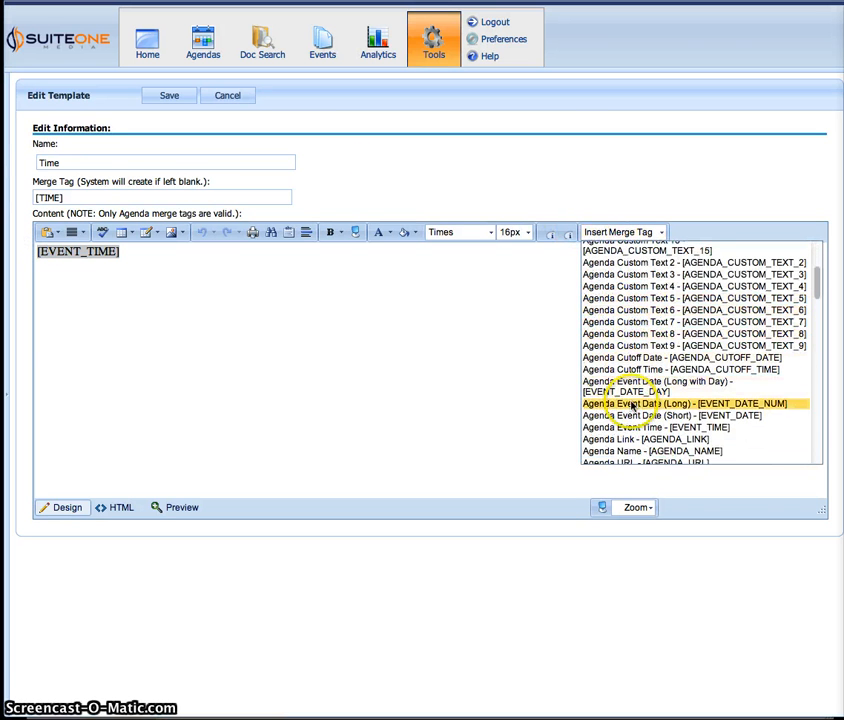
pyautogui.click(376, 173)
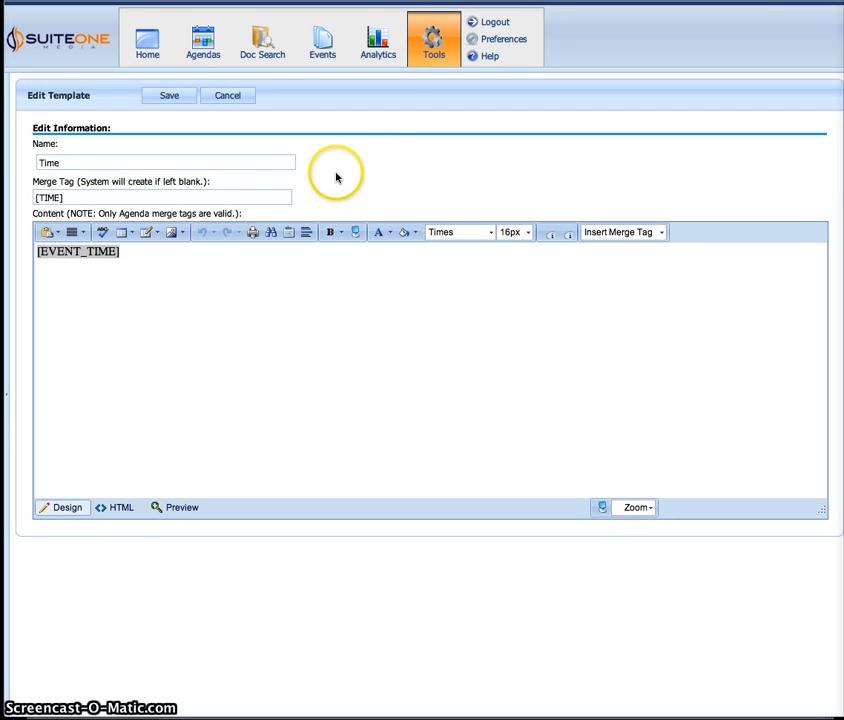
pyautogui.click(233, 97)
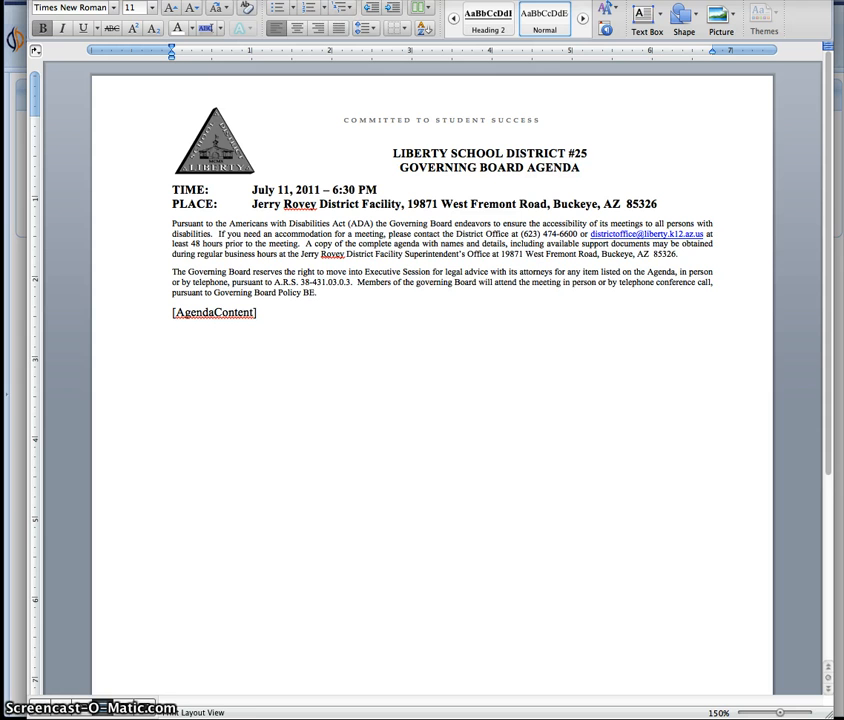
# - Replace July 11, 2011 and 6:30 PM on the TIME line with [DATE] and [TIME] tags
pyautogui.click(296, 270)
pyautogui.click(253, 191)
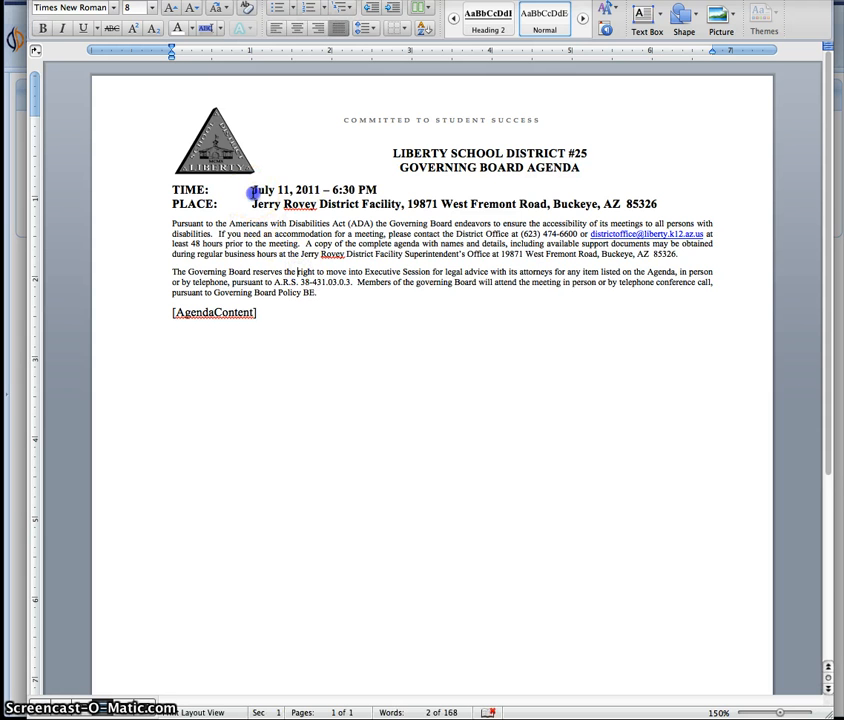
pyautogui.moveTo(253, 191); pyautogui.dragTo(320, 190)
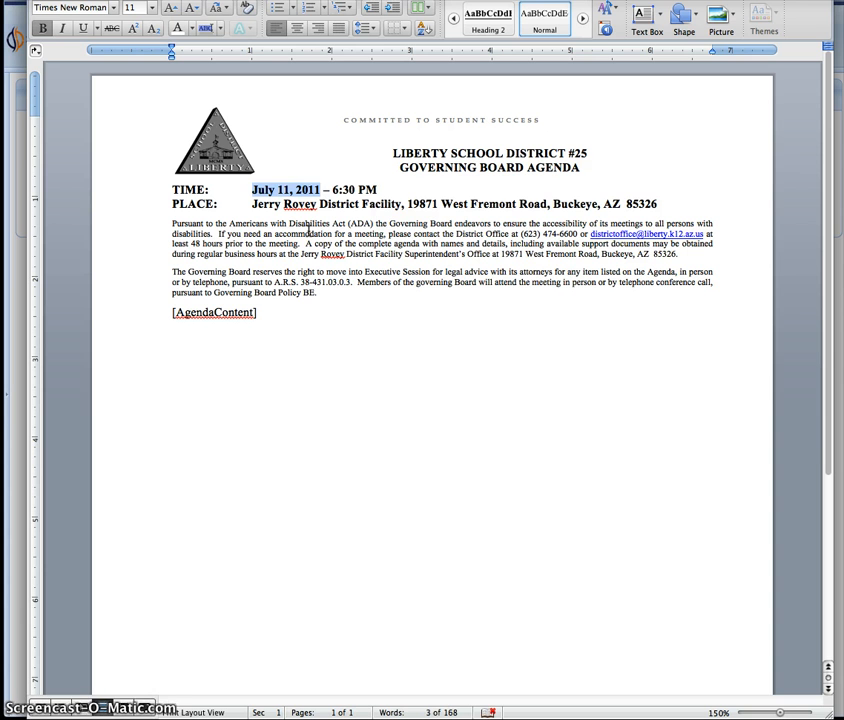
pyautogui.write('[T')
pyautogui.press('BackSpace')
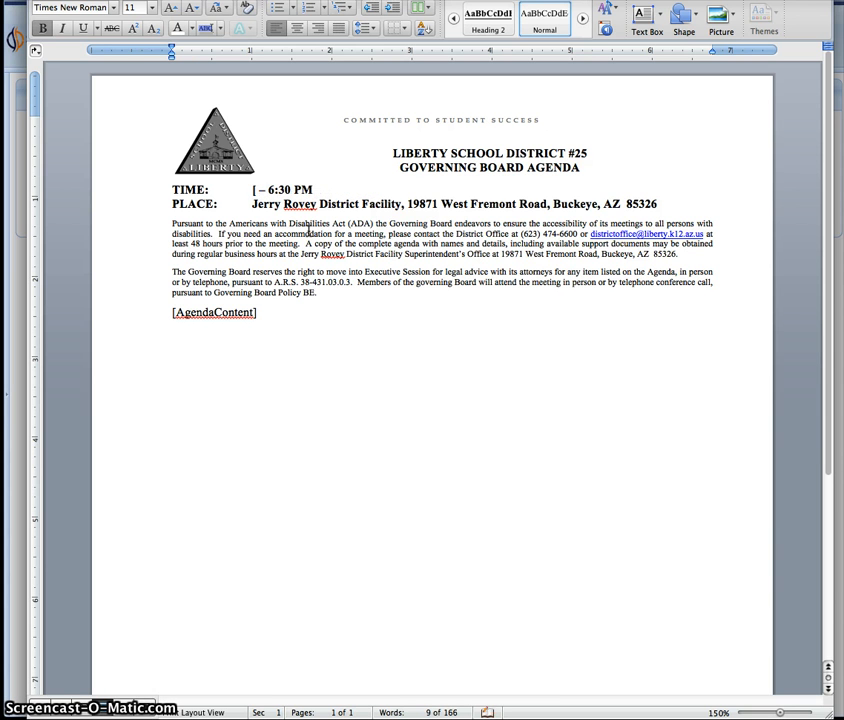
pyautogui.write('DATE]')
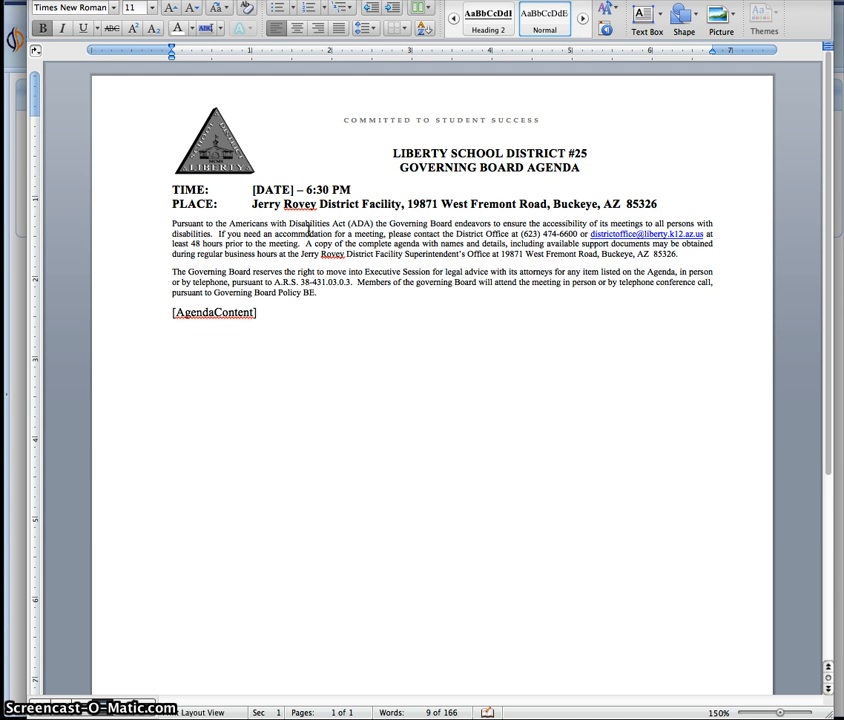
pyautogui.click(308, 191)
pyautogui.moveTo(308, 191); pyautogui.dragTo(340, 187)
pyautogui.write('TIME]')
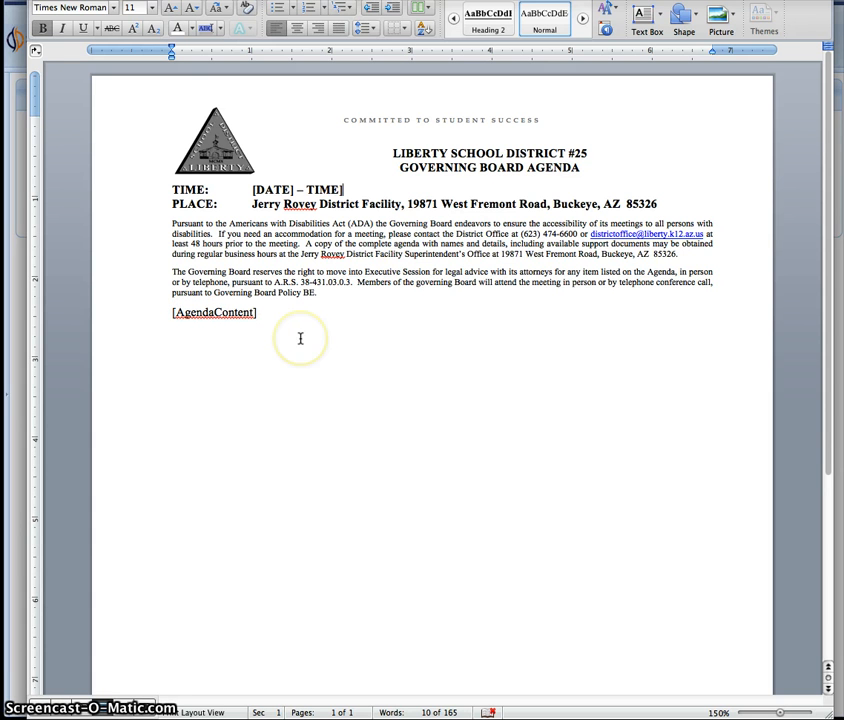
# - Review the finished template's tags, opening and dismissing the File menu without saving
pyautogui.click(307, 188)
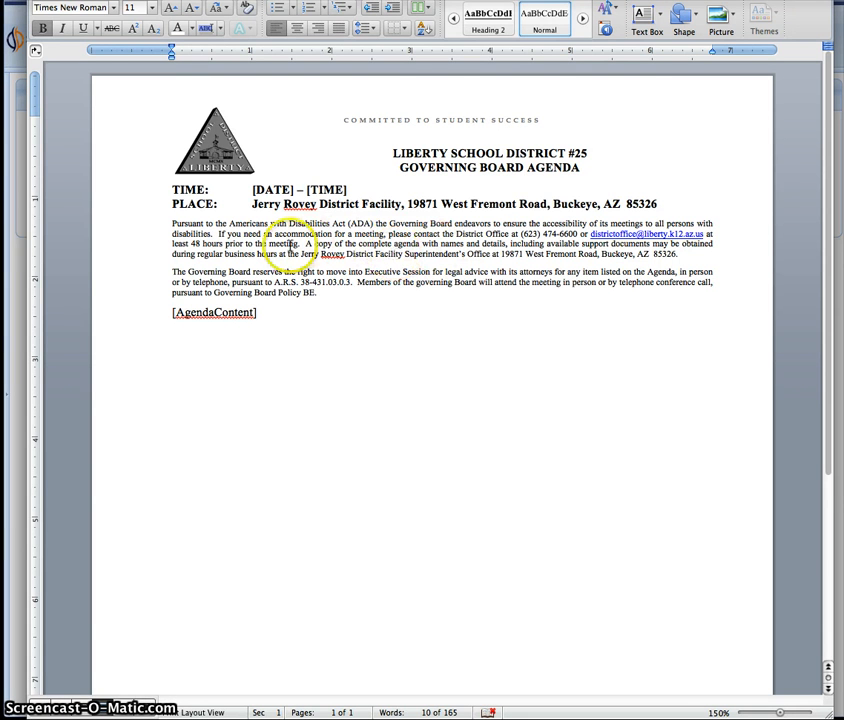
pyautogui.click(476, 439)
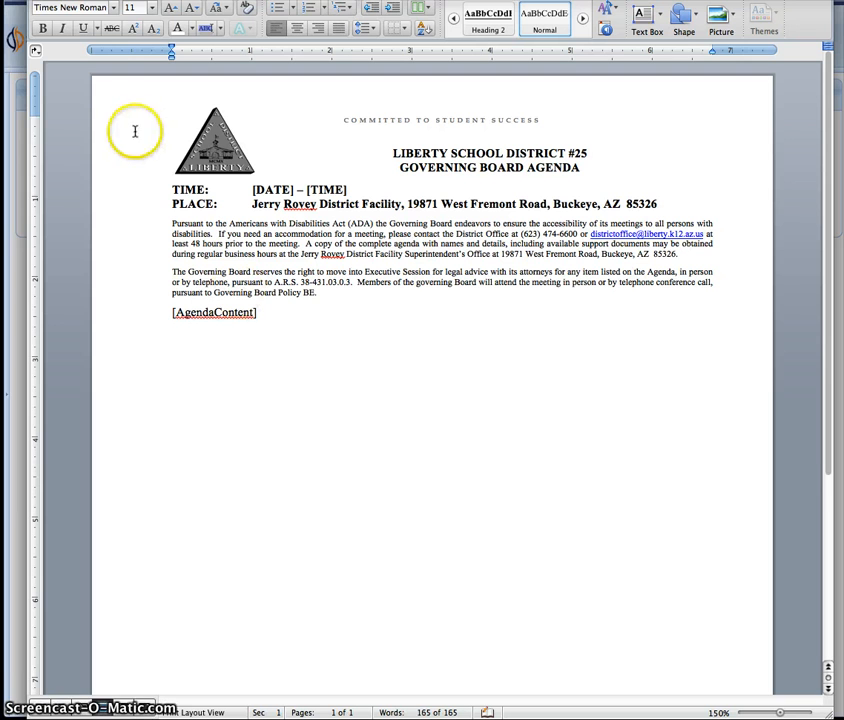
pyautogui.click(0, 0)
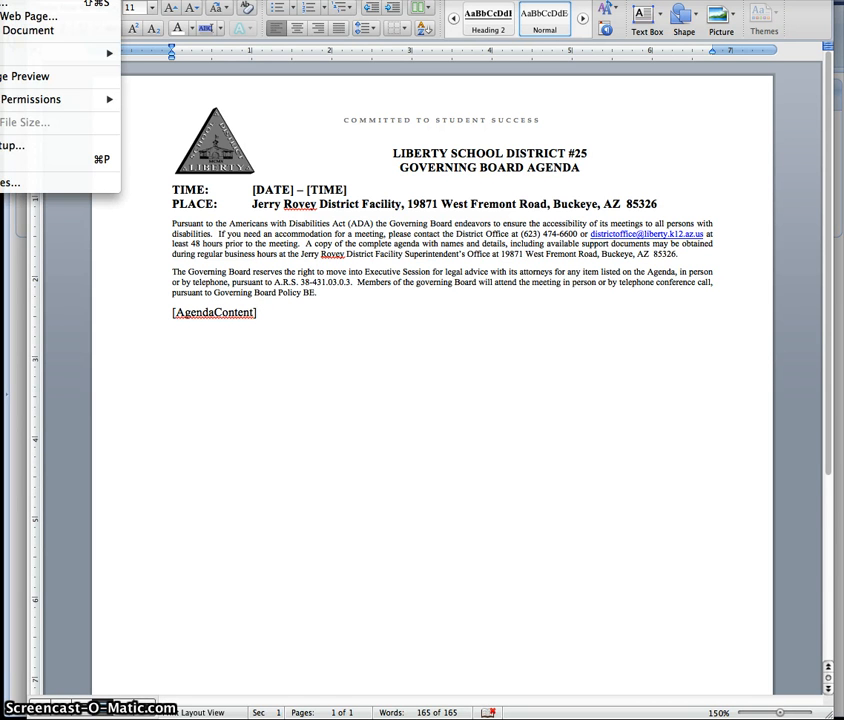
pyautogui.click(4, 3)
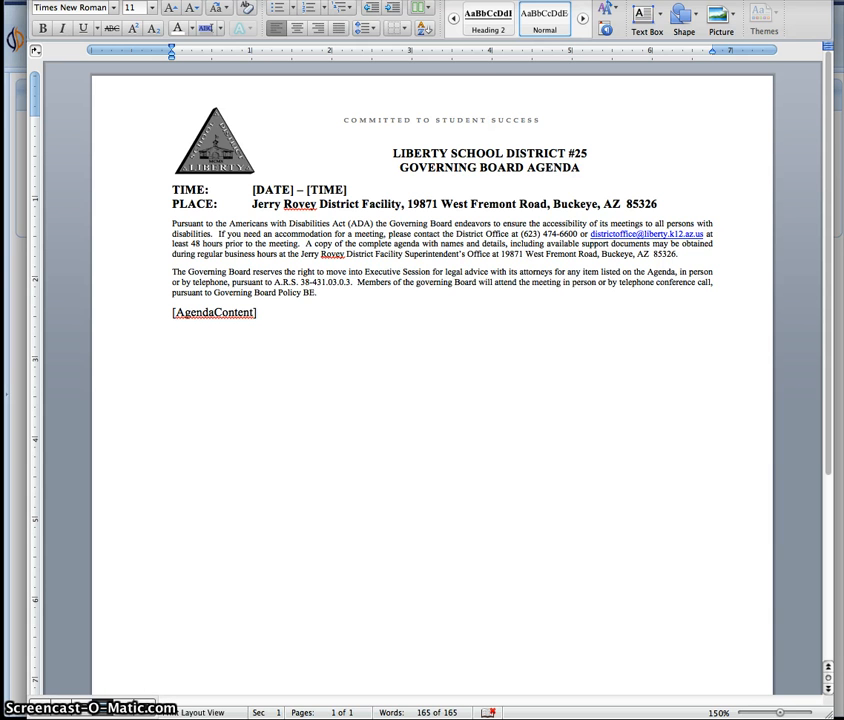
pyautogui.click(478, 299)
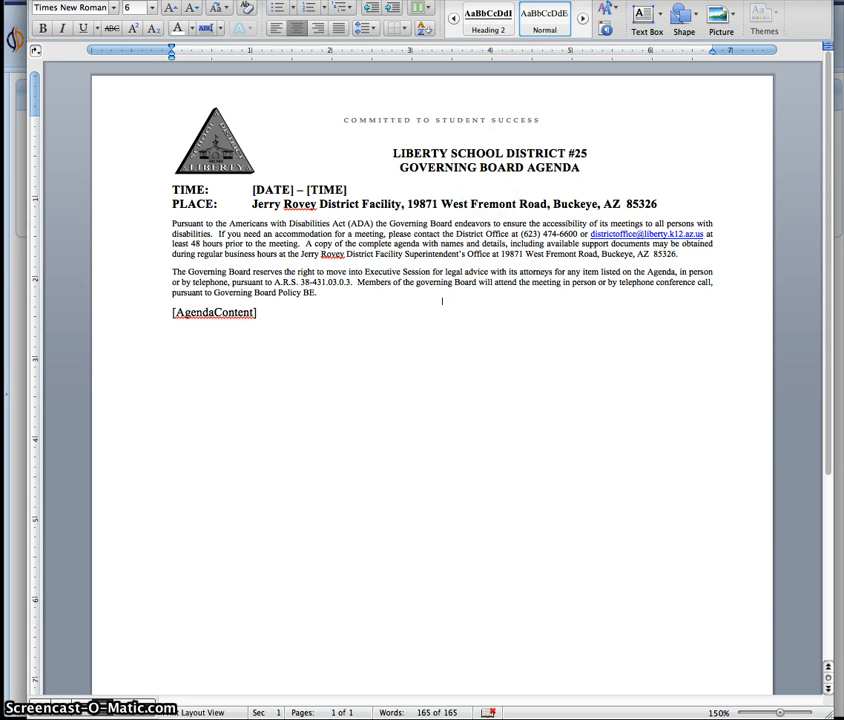
# - In SuiteOne's administration tools, open the Agenda Word Templates list
pyautogui.click(16, 211)
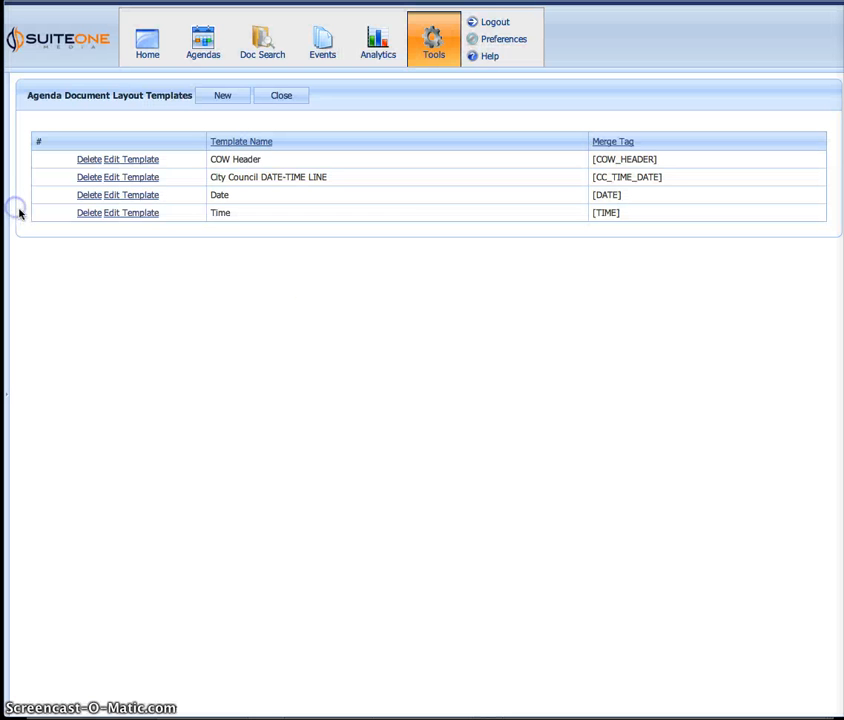
pyautogui.click(436, 58)
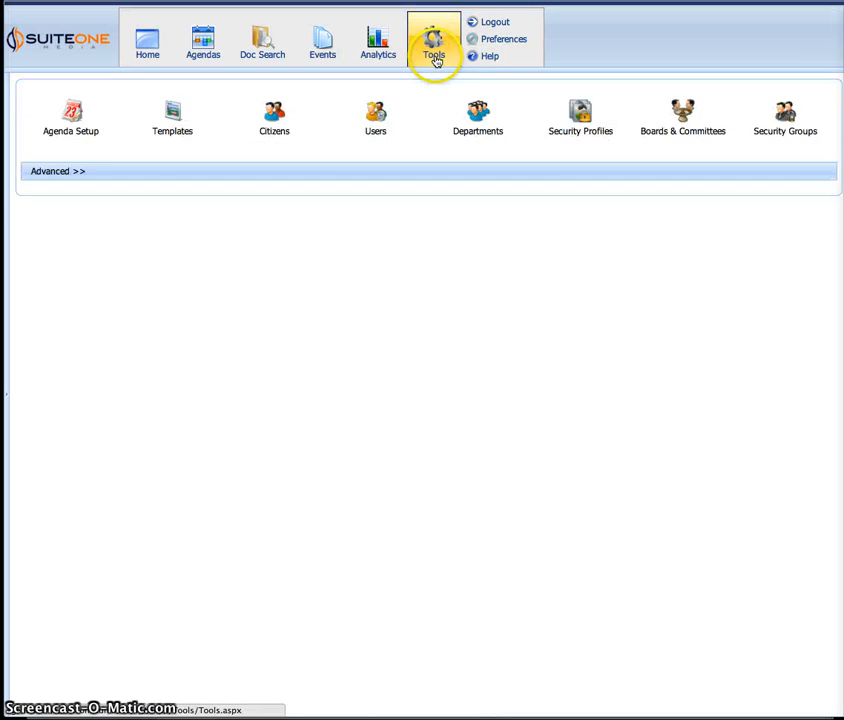
pyautogui.click(190, 110)
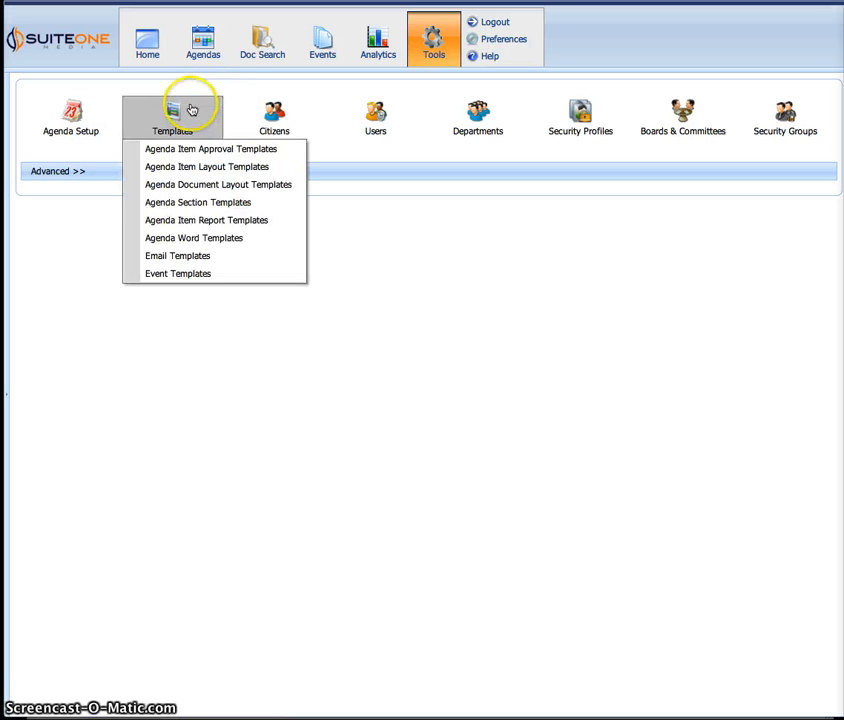
pyautogui.click(194, 238)
pyautogui.click(336, 285)
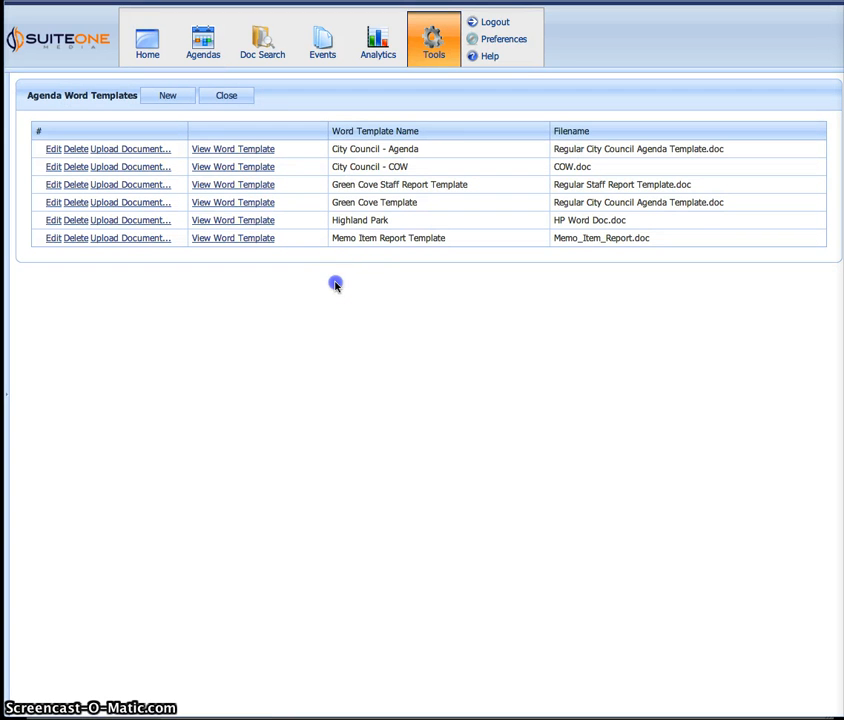
# - Create a new Word template entry named 'Agenda Example' and save it
pyautogui.click(179, 98)
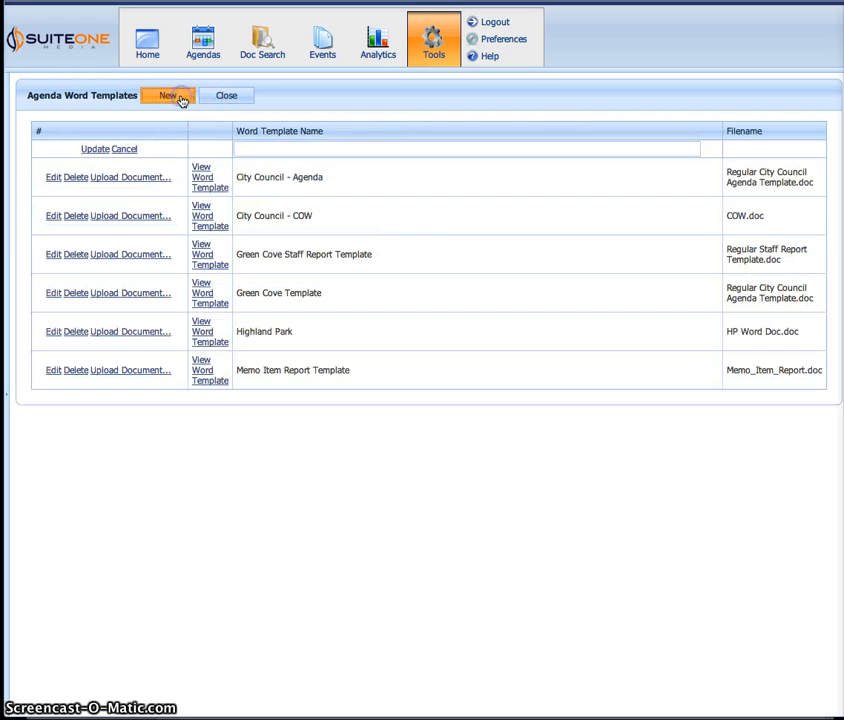
pyautogui.click(294, 148)
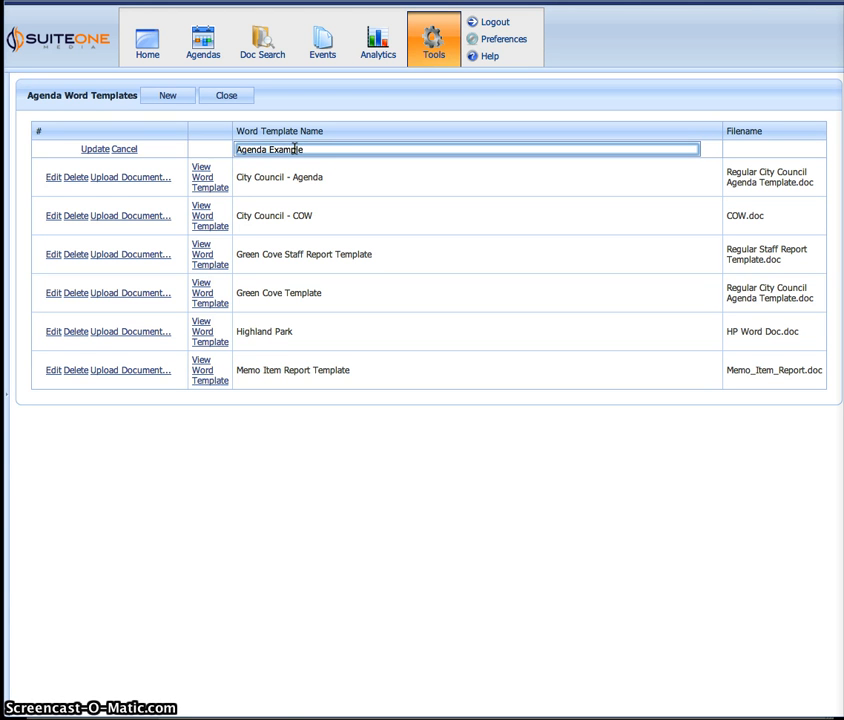
pyautogui.click(96, 149)
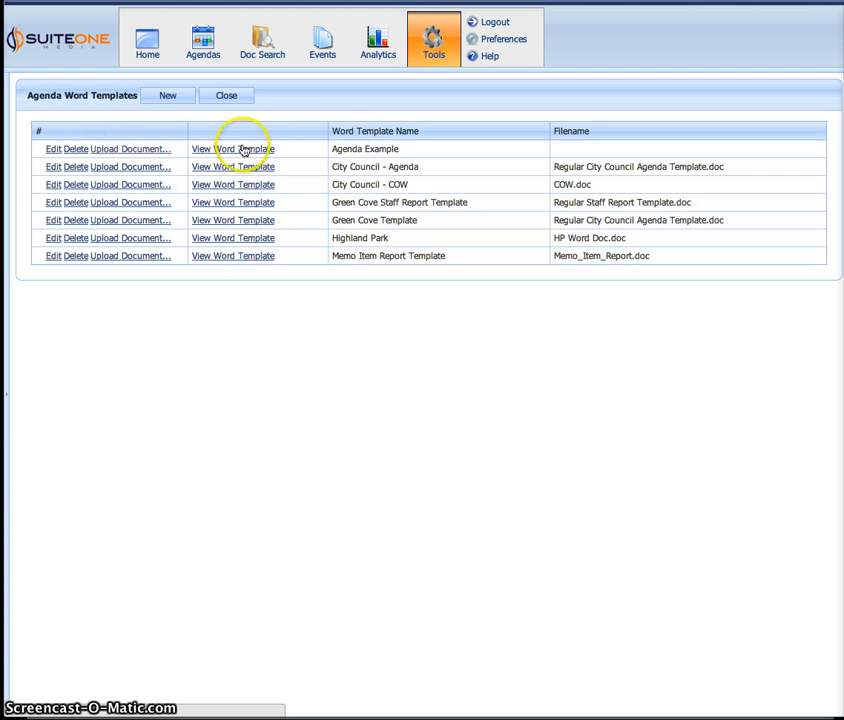
pyautogui.click(137, 150)
# - Upload Agenda Example.doc from the Desktop as the Agenda Example template's file
pyautogui.click(343, 345)
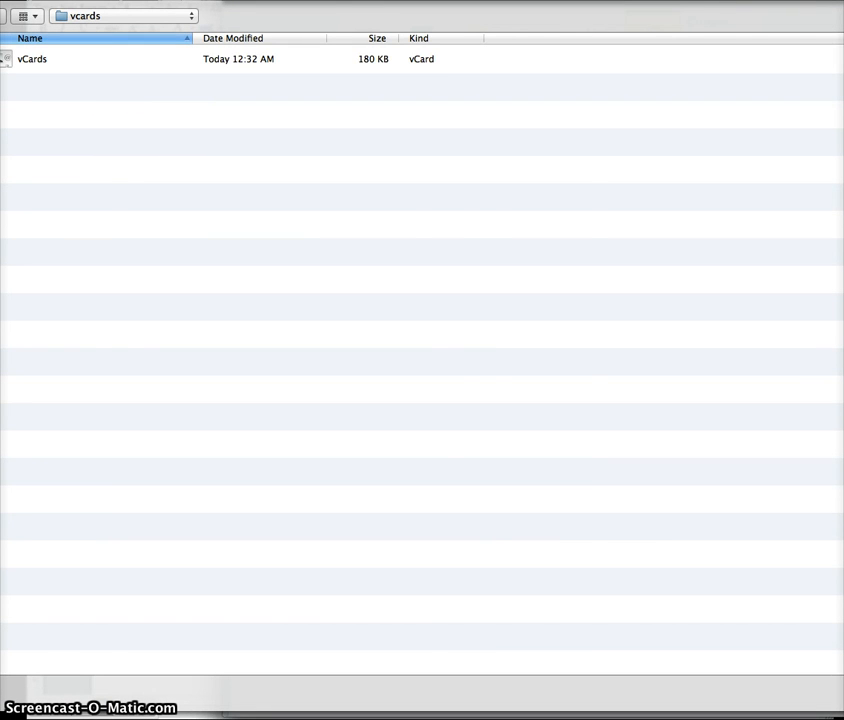
pyautogui.click(2, 90)
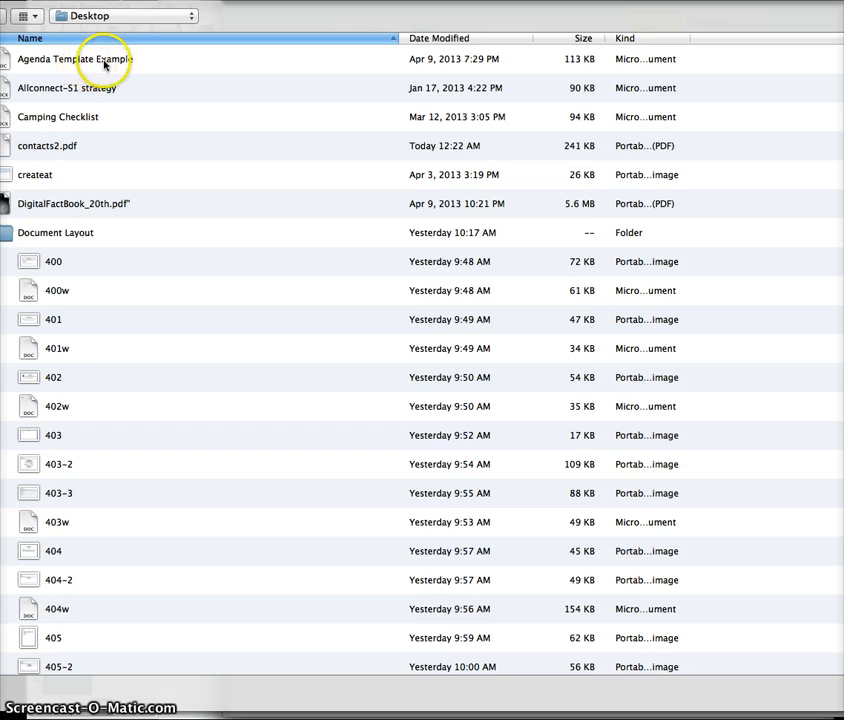
pyautogui.scroll(10, 108, 90)
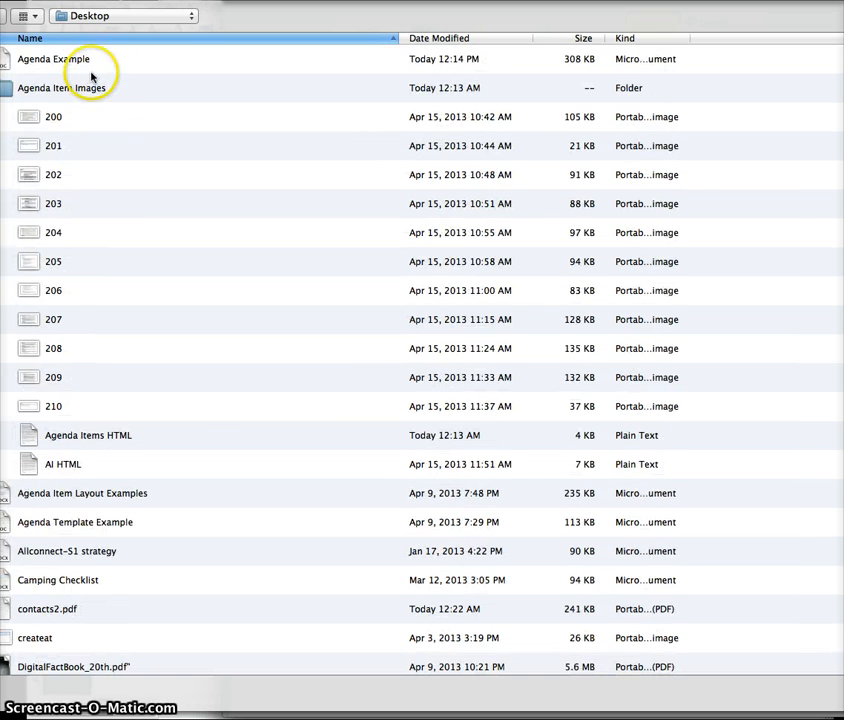
pyautogui.click(199, 73)
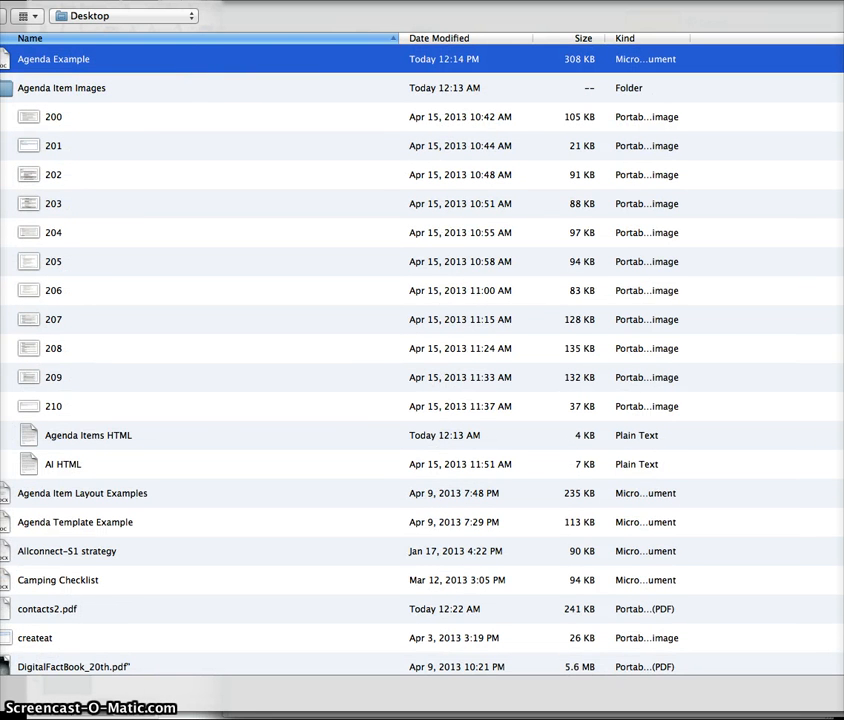
pyautogui.click(842, 693)
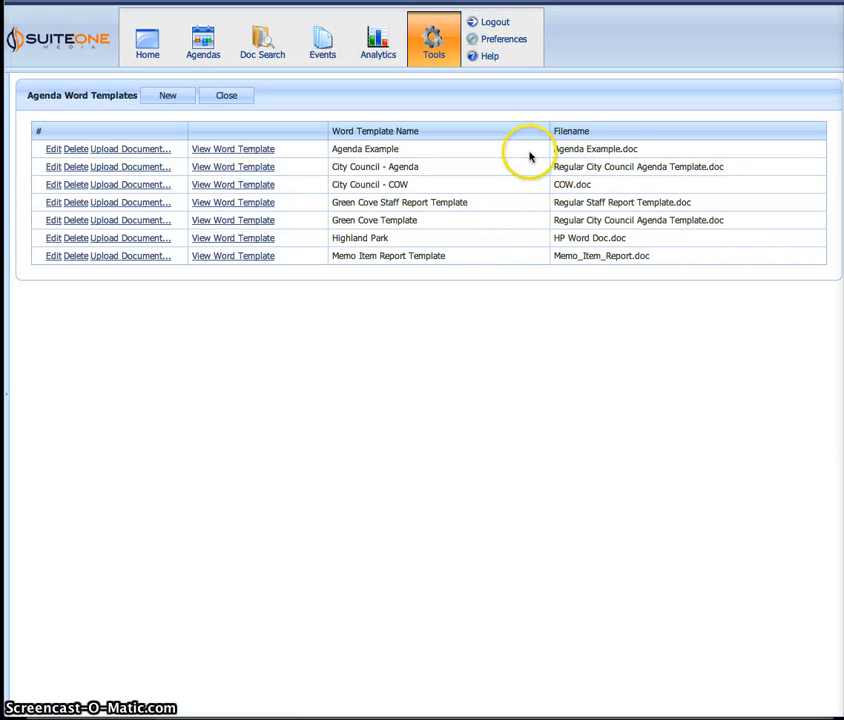
pyautogui.click(427, 374)
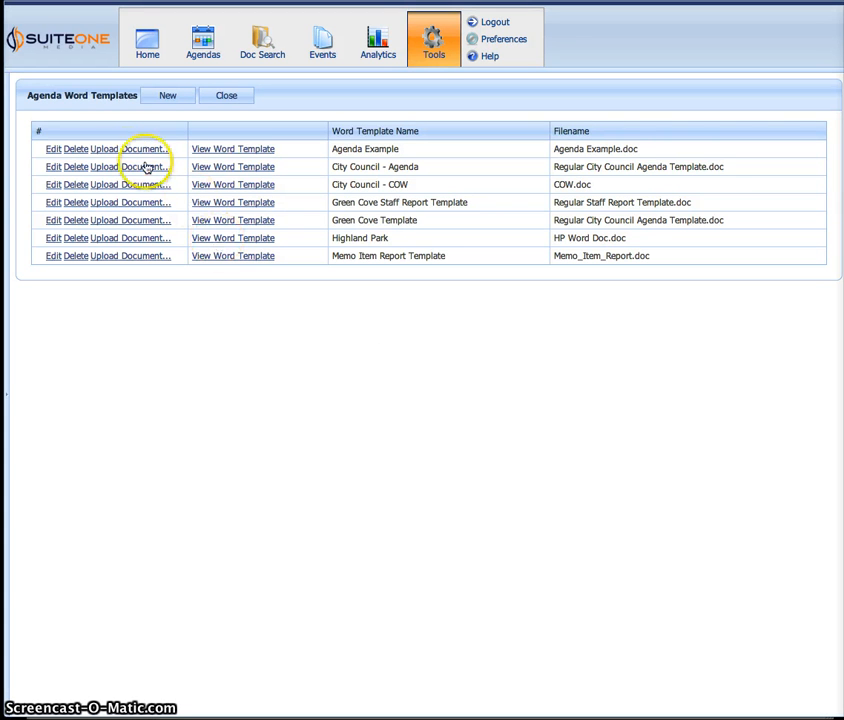
pyautogui.click(318, 344)
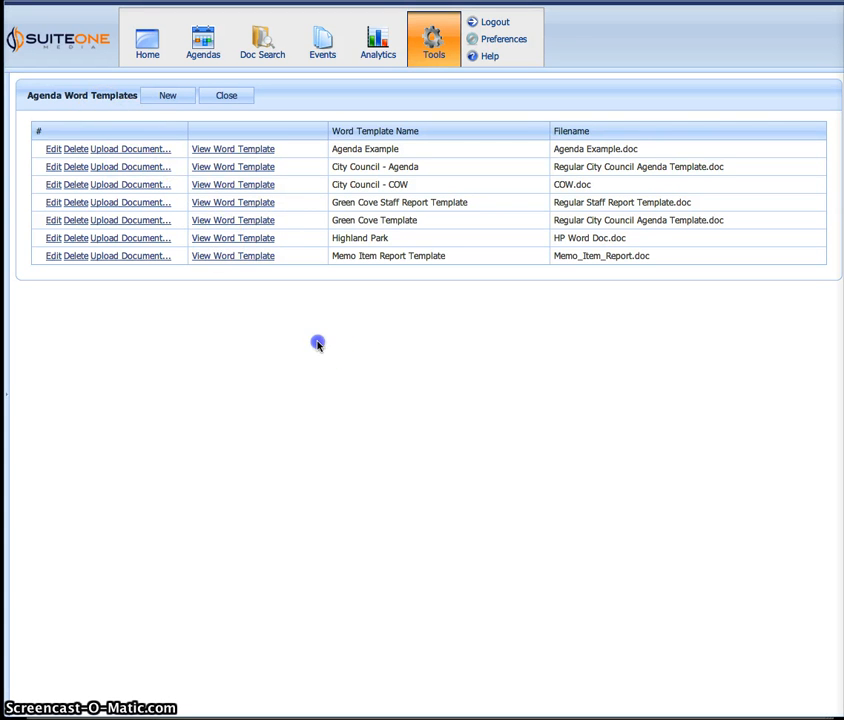
# - Switch the 'test' agenda's Word template to Agenda Example, save, and preview the merged document
pyautogui.click(202, 45)
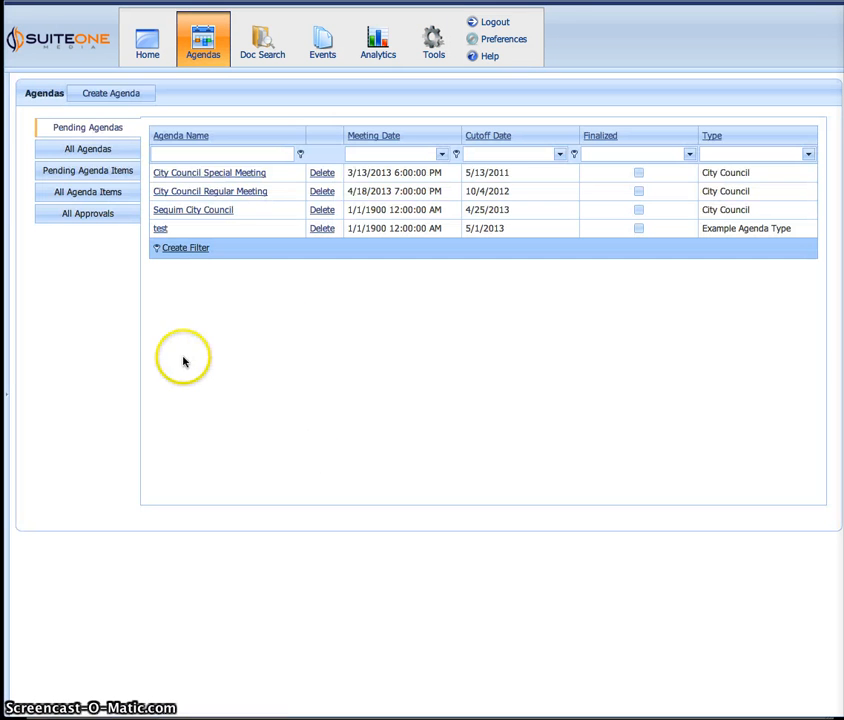
pyautogui.click(163, 229)
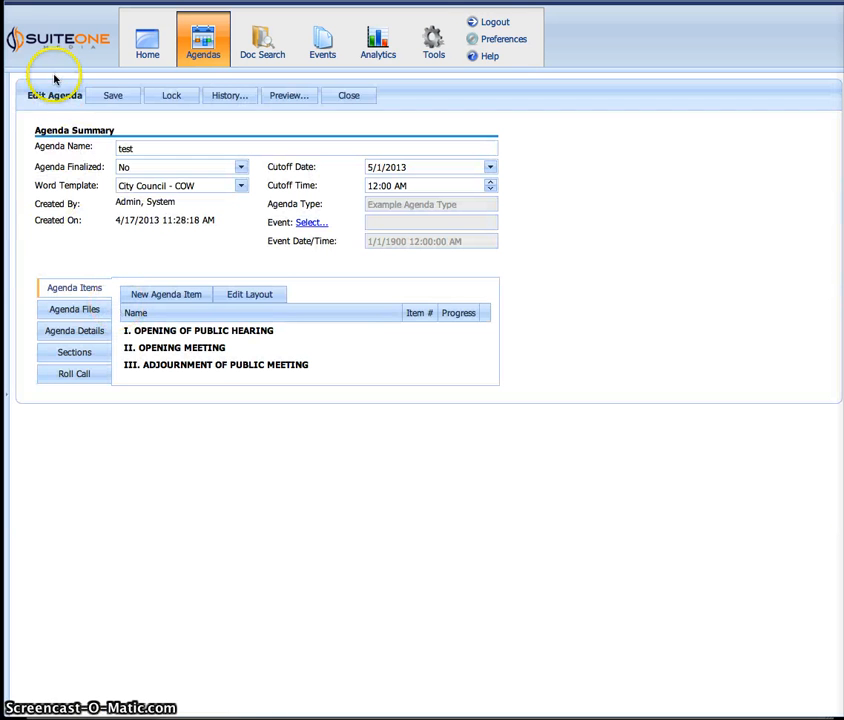
pyautogui.click(240, 186)
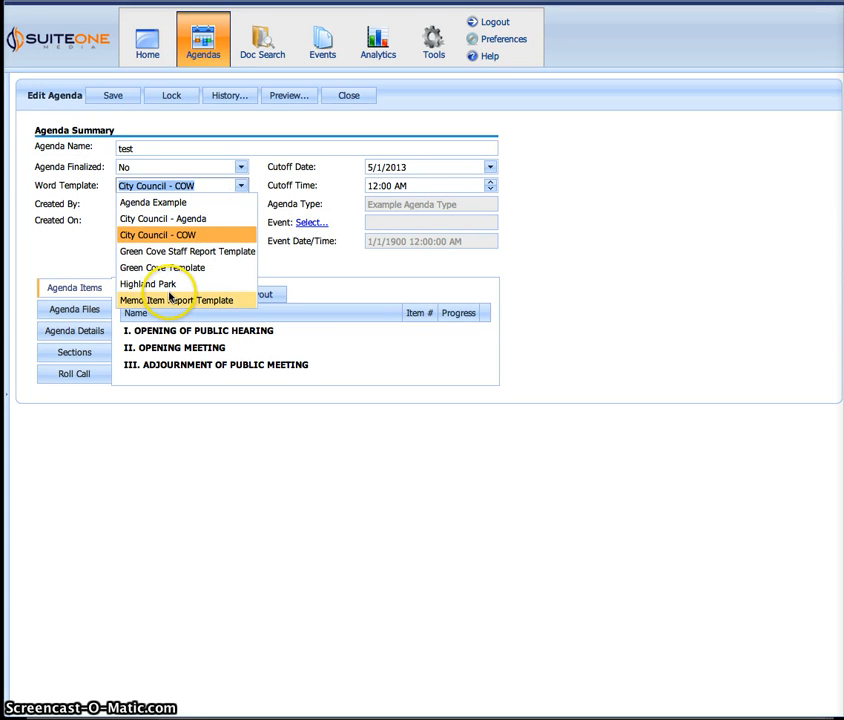
pyautogui.click(175, 202)
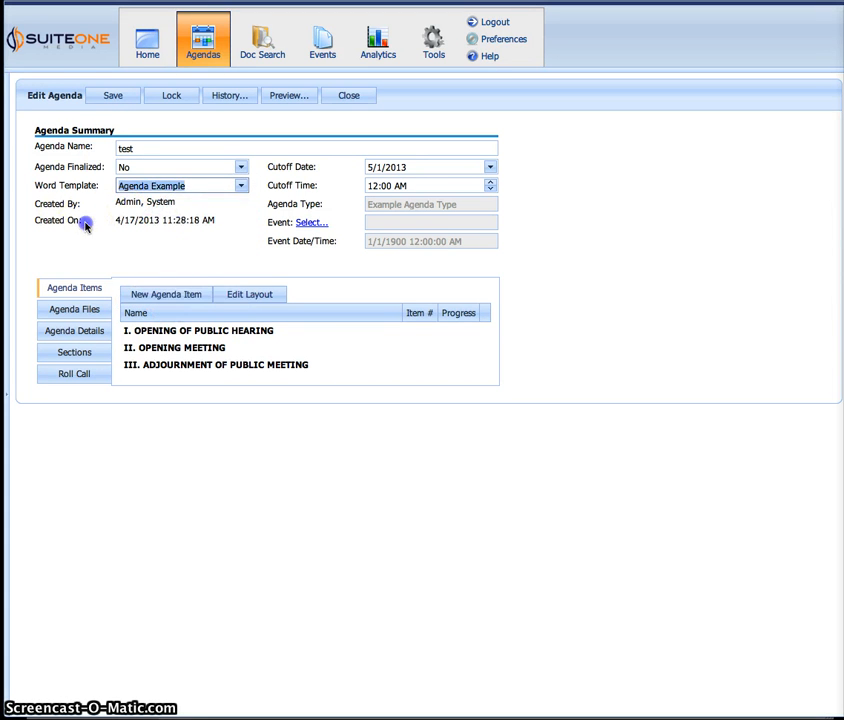
pyautogui.click(110, 95)
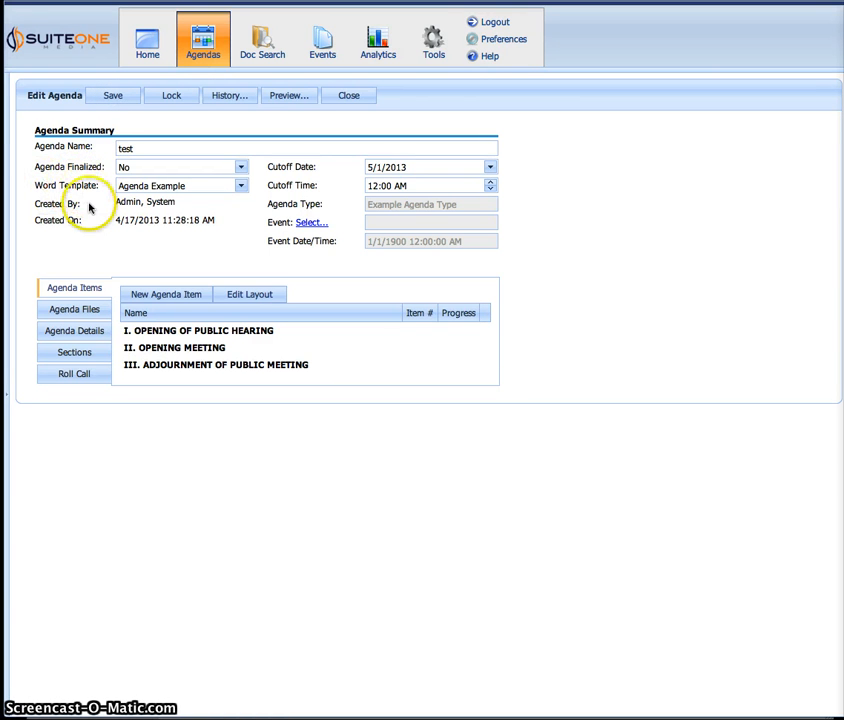
pyautogui.click(289, 100)
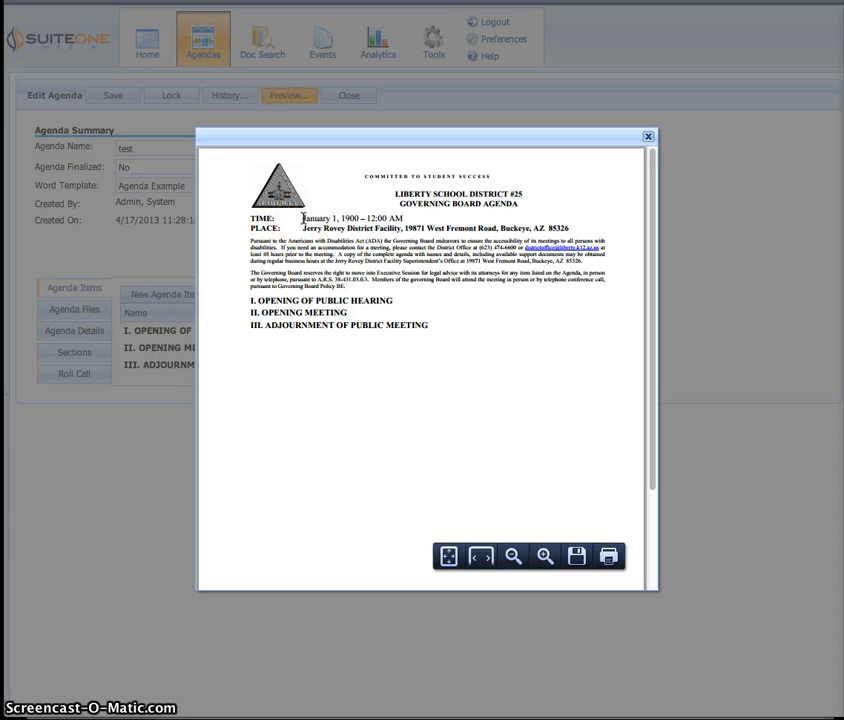
pyautogui.moveTo(409, 218); pyautogui.dragTo(413, 219)
pyautogui.click(407, 223)
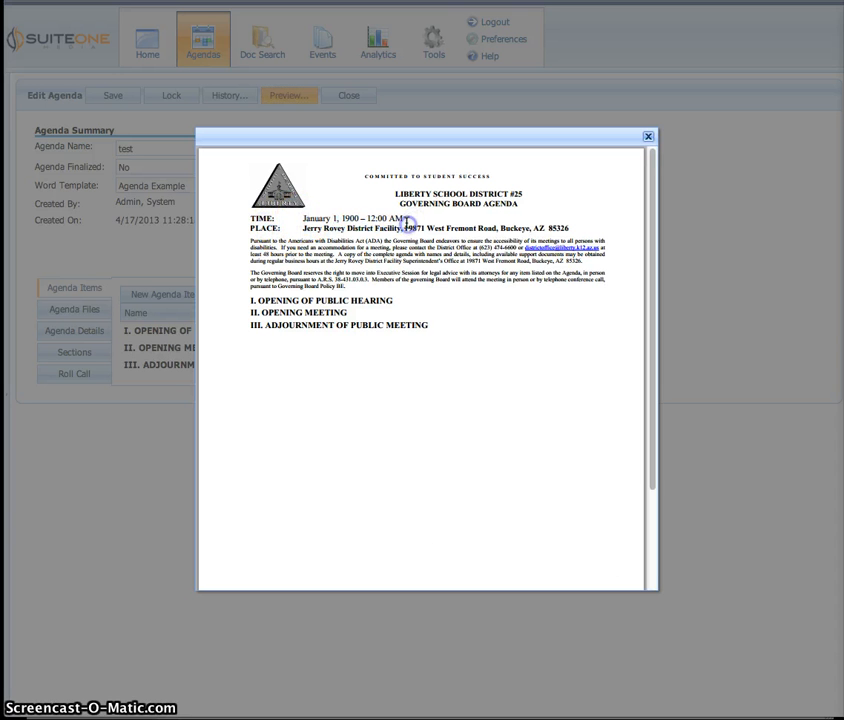
pyautogui.moveTo(350, 218); pyautogui.dragTo(299, 218)
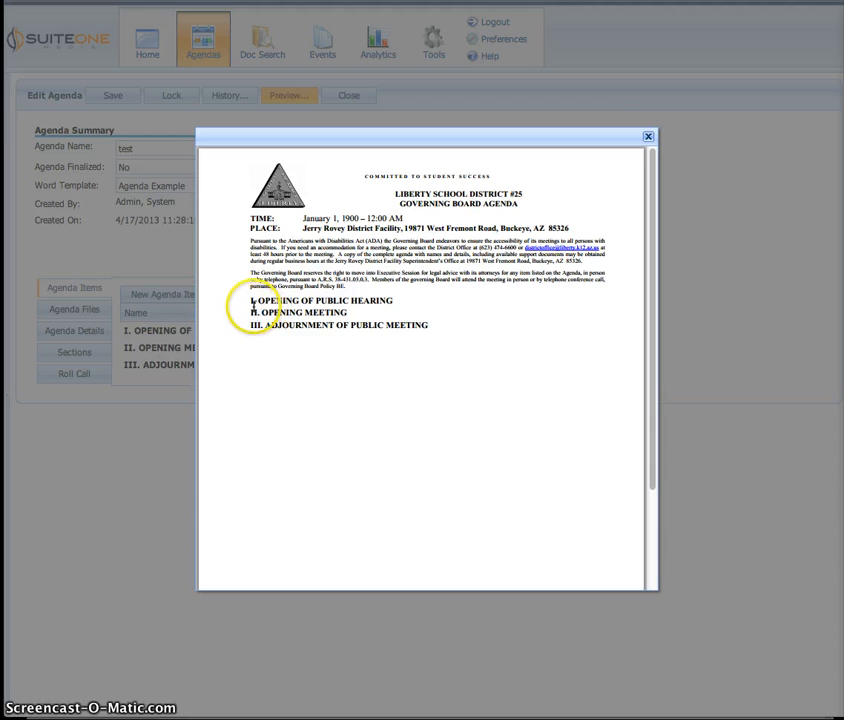
pyautogui.moveTo(252, 300); pyautogui.dragTo(410, 327)
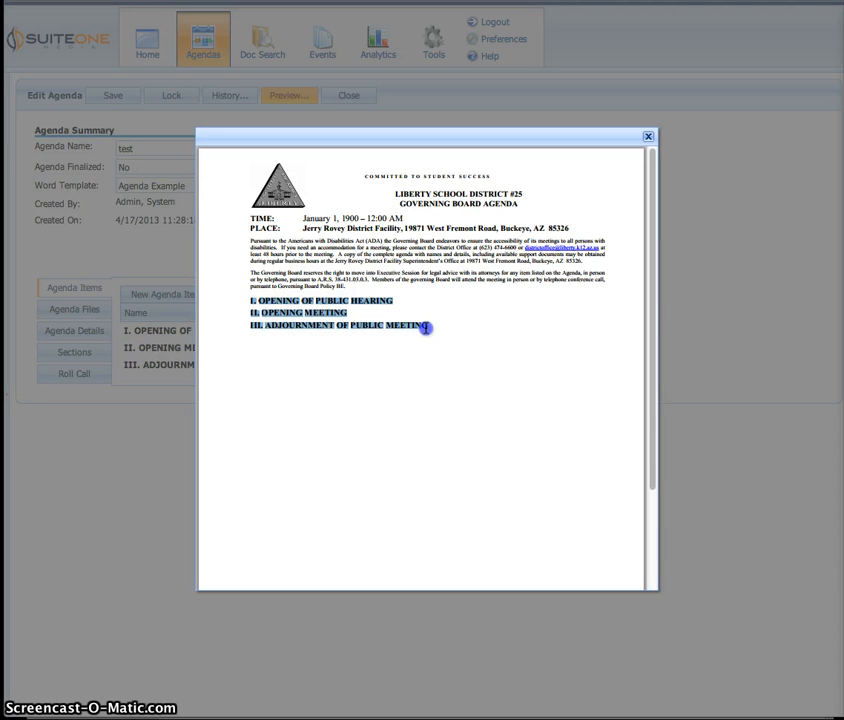
pyautogui.click(422, 340)
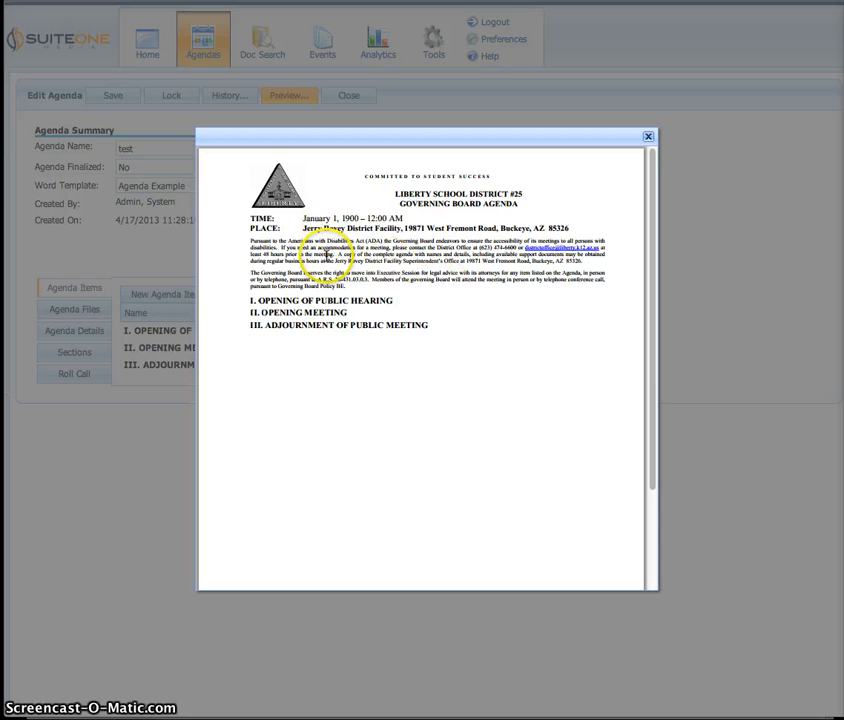
pyautogui.scroll(-3, 447, 379)
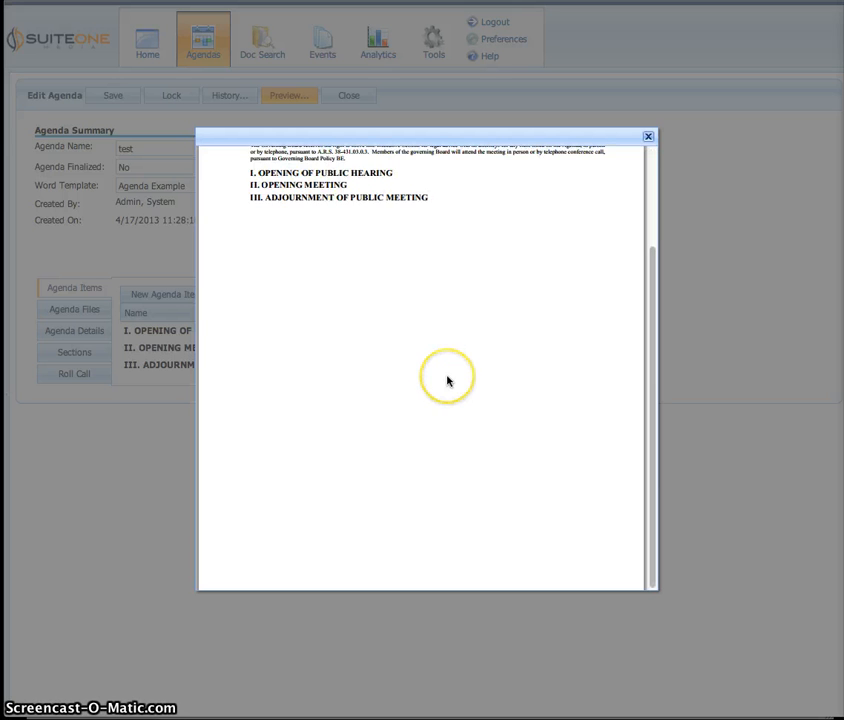
pyautogui.scroll(3, 447, 380)
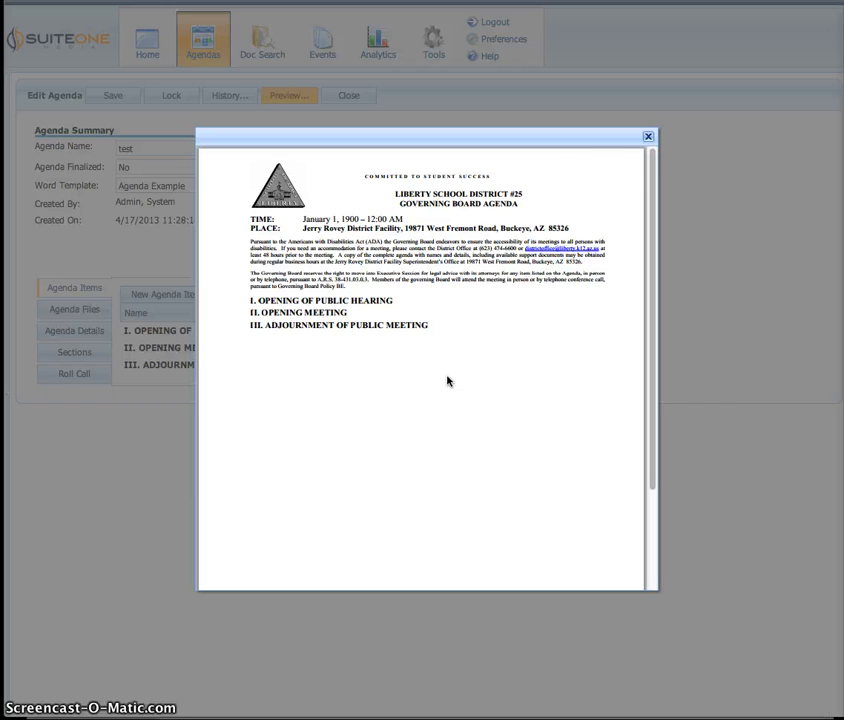
pyautogui.click(648, 138)
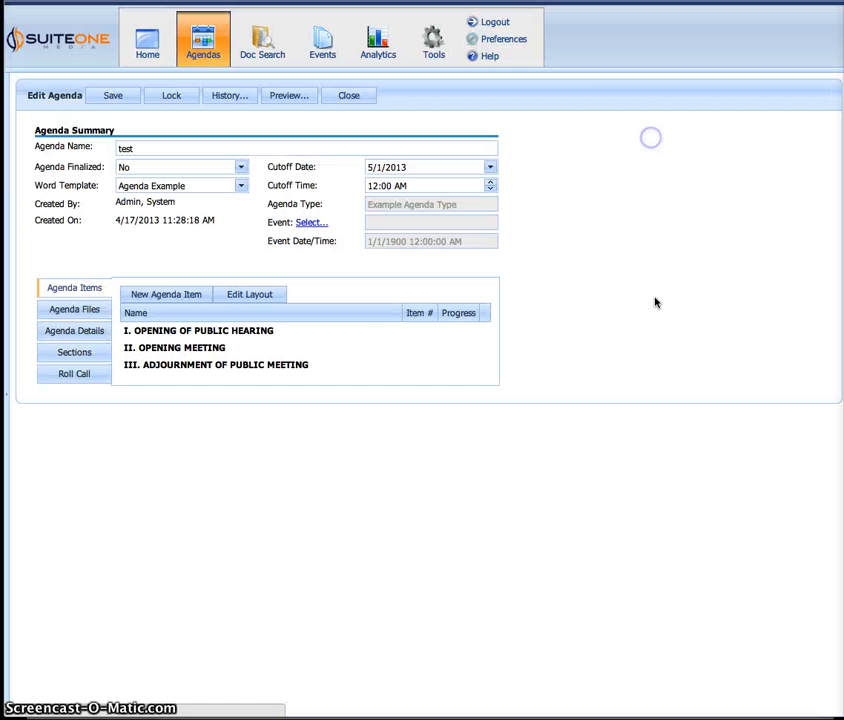